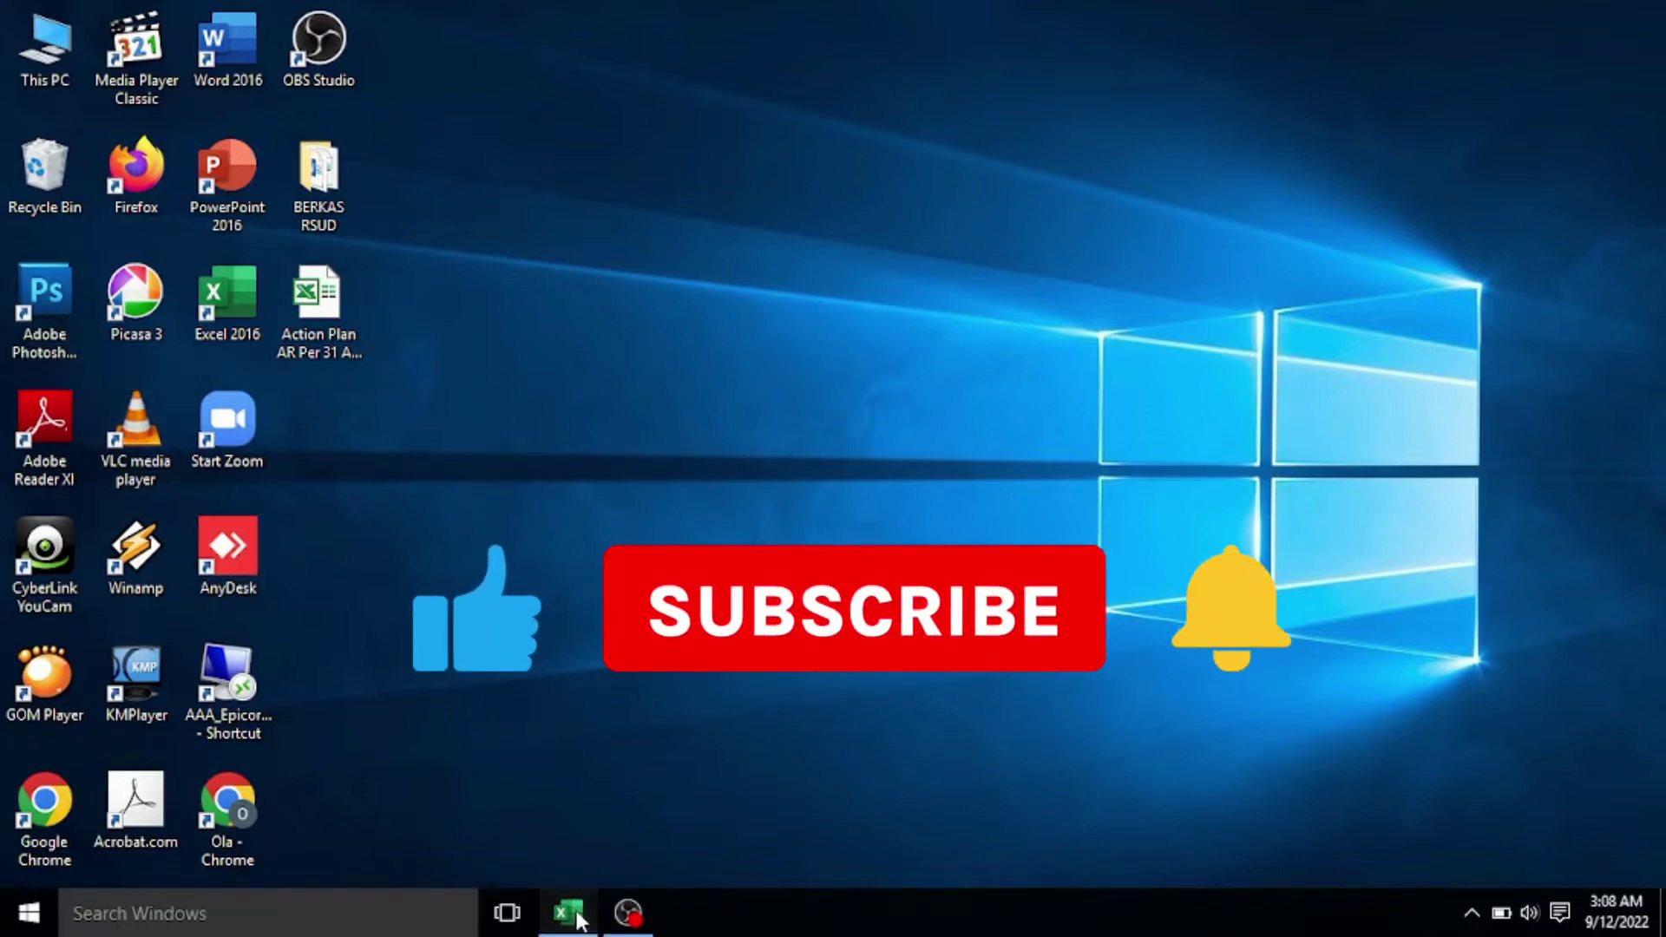
# Step: Restore the Excel workbook with the 'Laporan piutang per pelanggan' receivables table from the taskbar
pyautogui.click(572, 915)
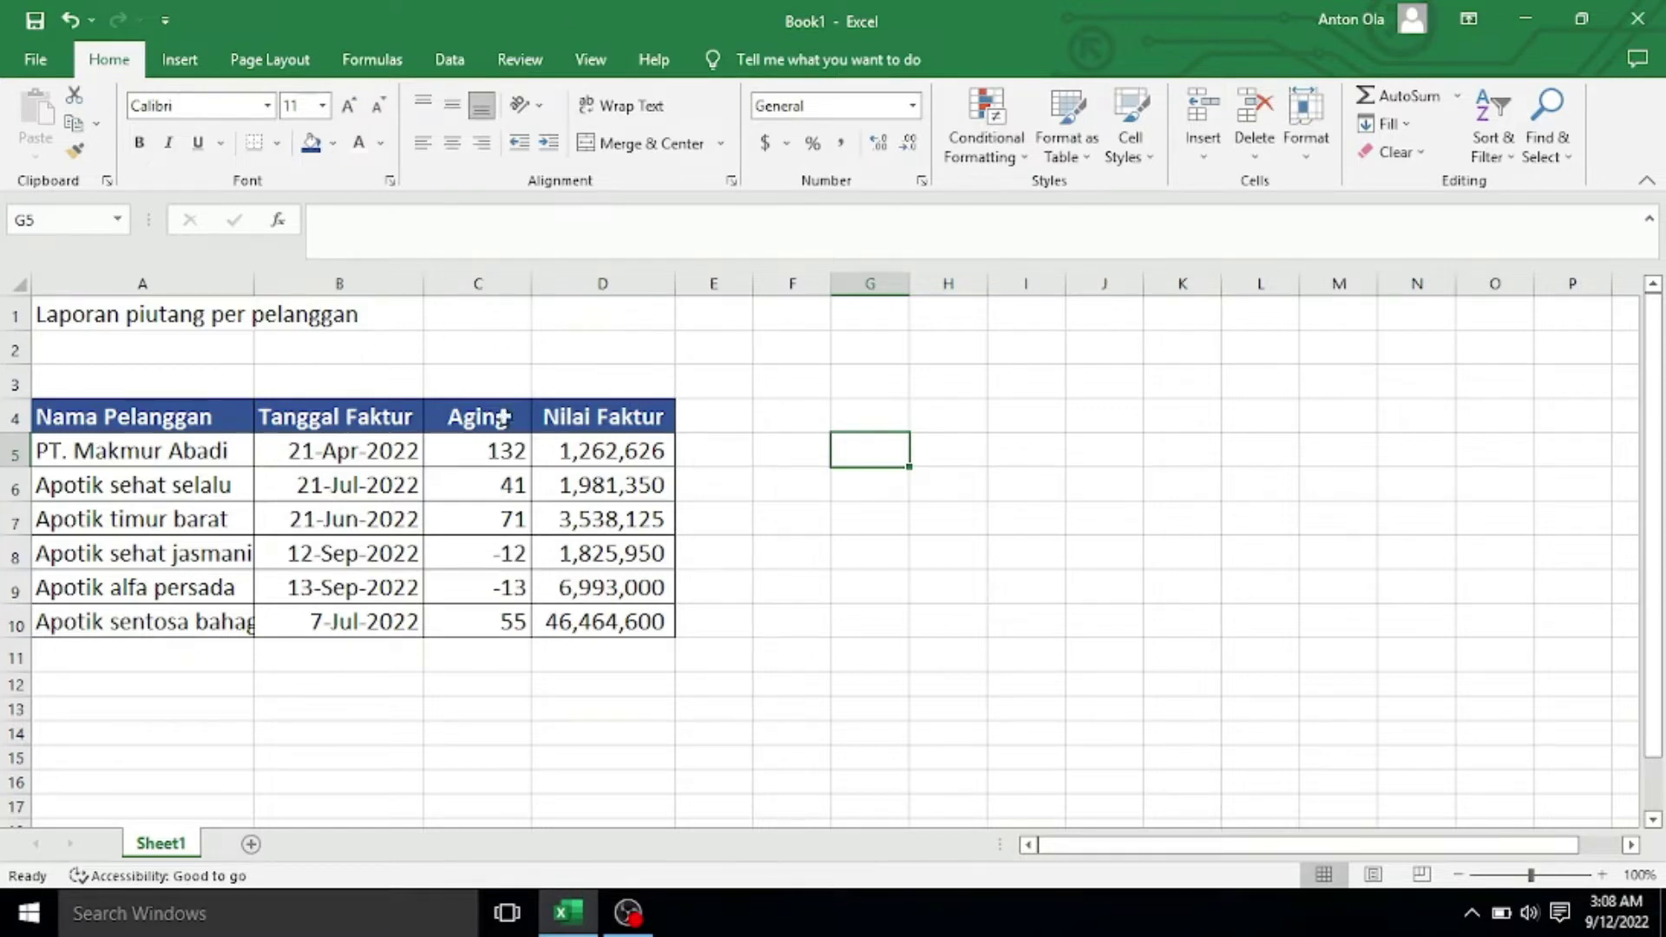
# Step: Narrow column A slightly and select the title range A1:D1
pyautogui.moveTo(254, 283); pyautogui.dragTo(233, 283)
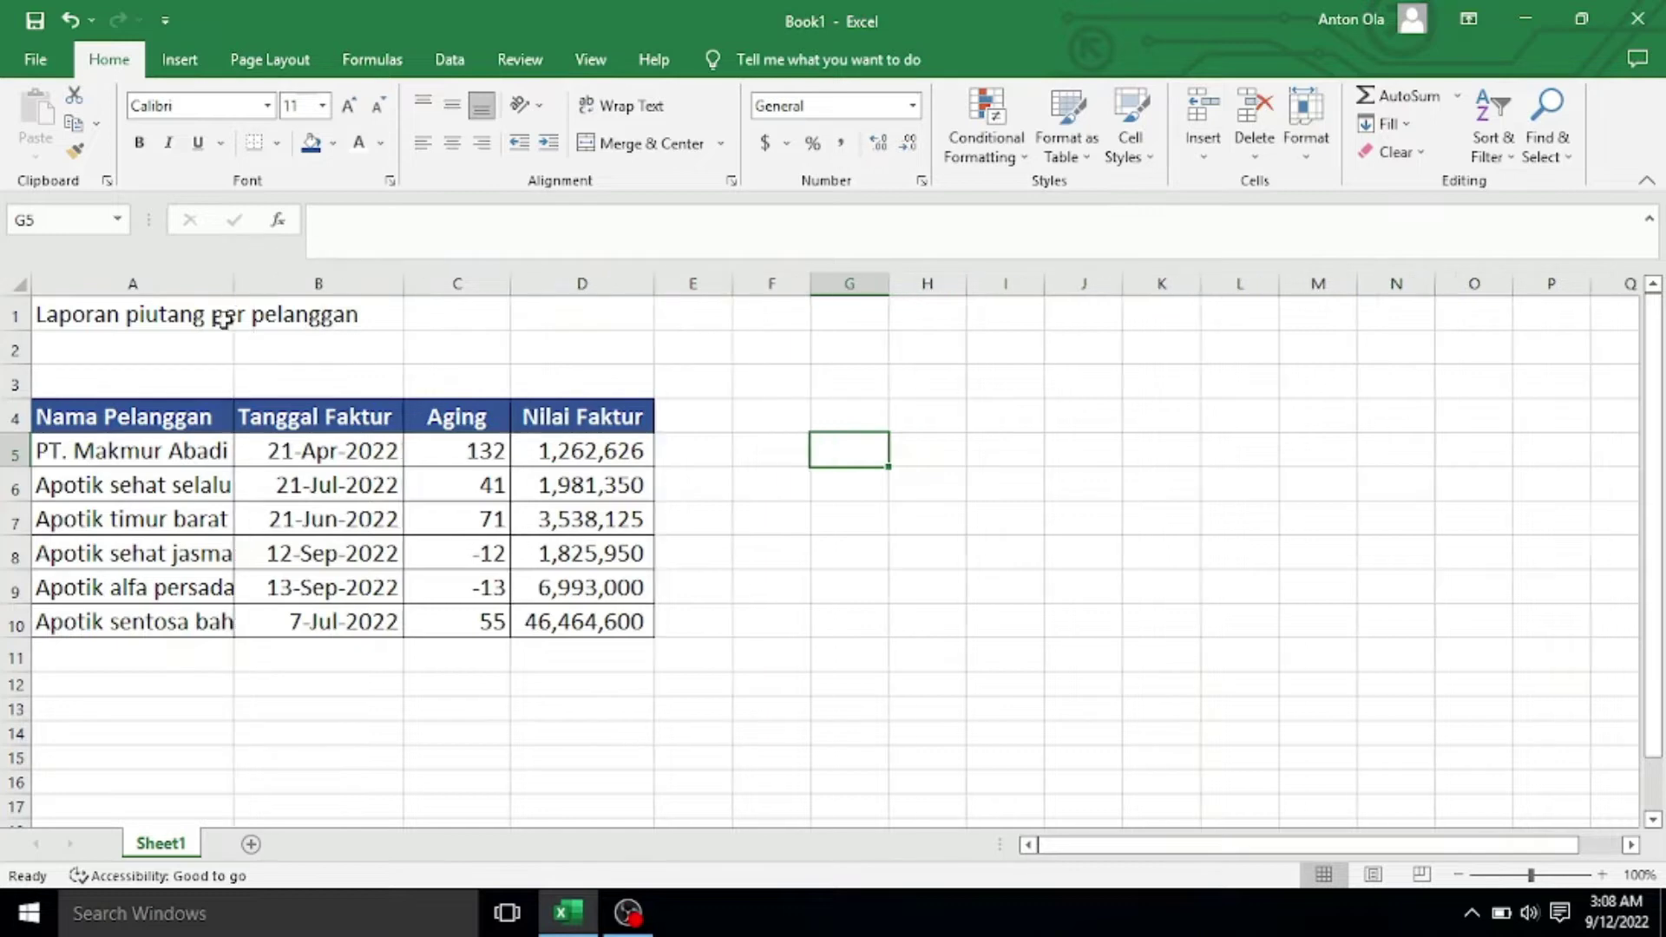
pyautogui.moveTo(77, 319); pyautogui.dragTo(638, 328)
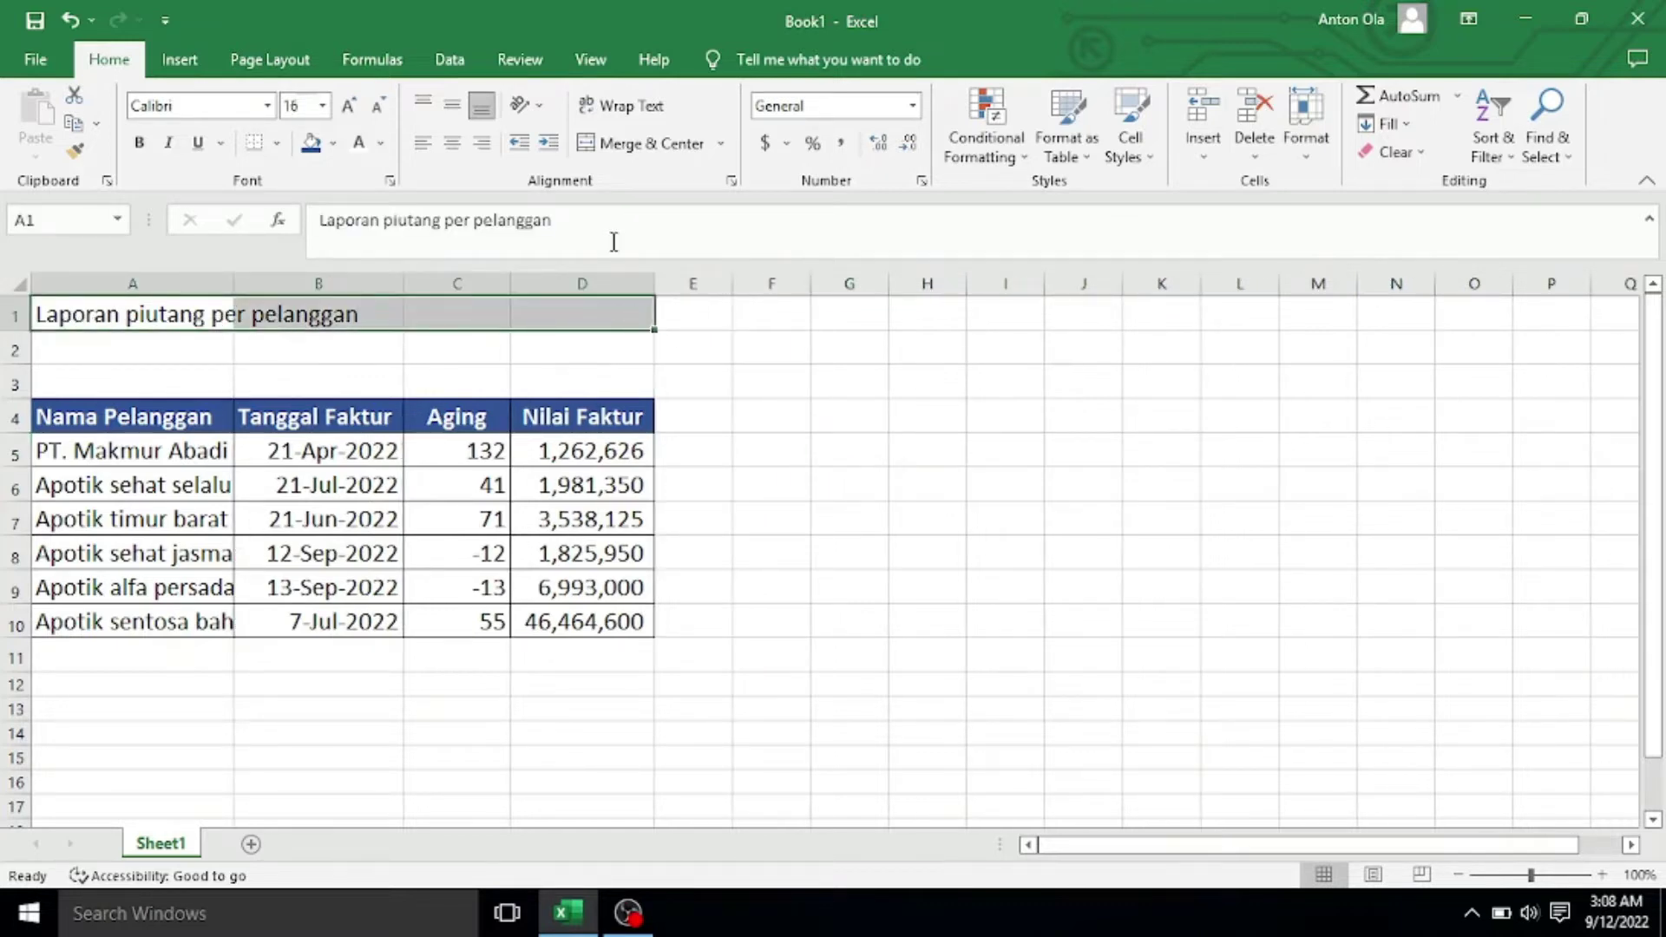
pyautogui.click(621, 159)
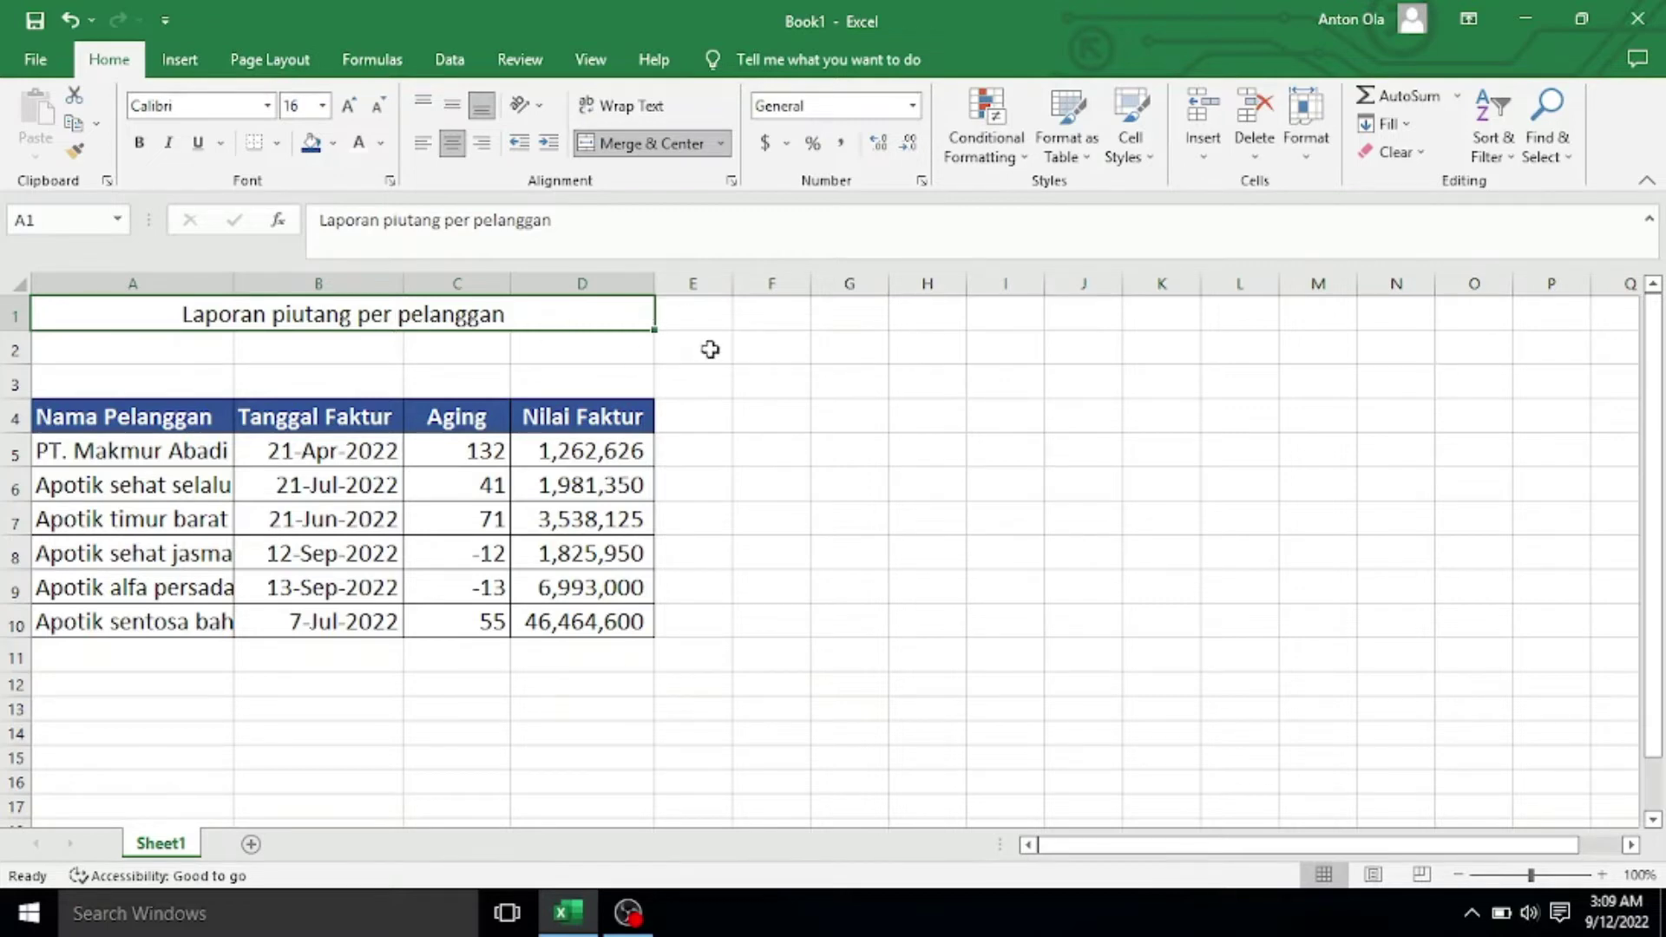
pyautogui.click(710, 349)
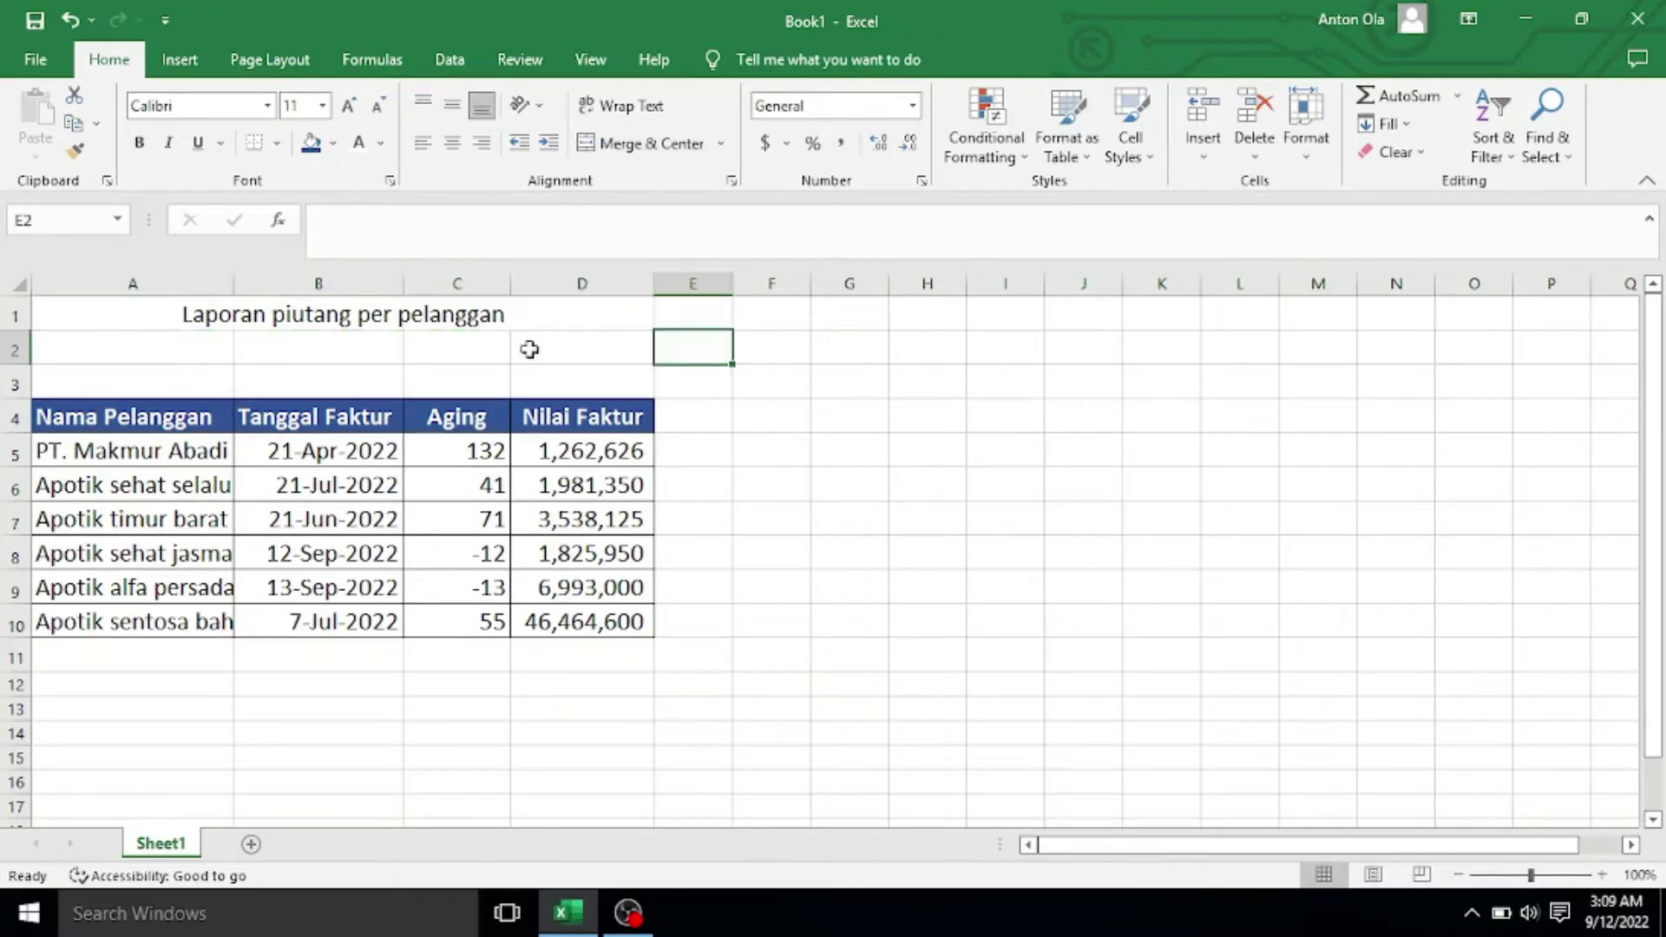
pyautogui.click(166, 318)
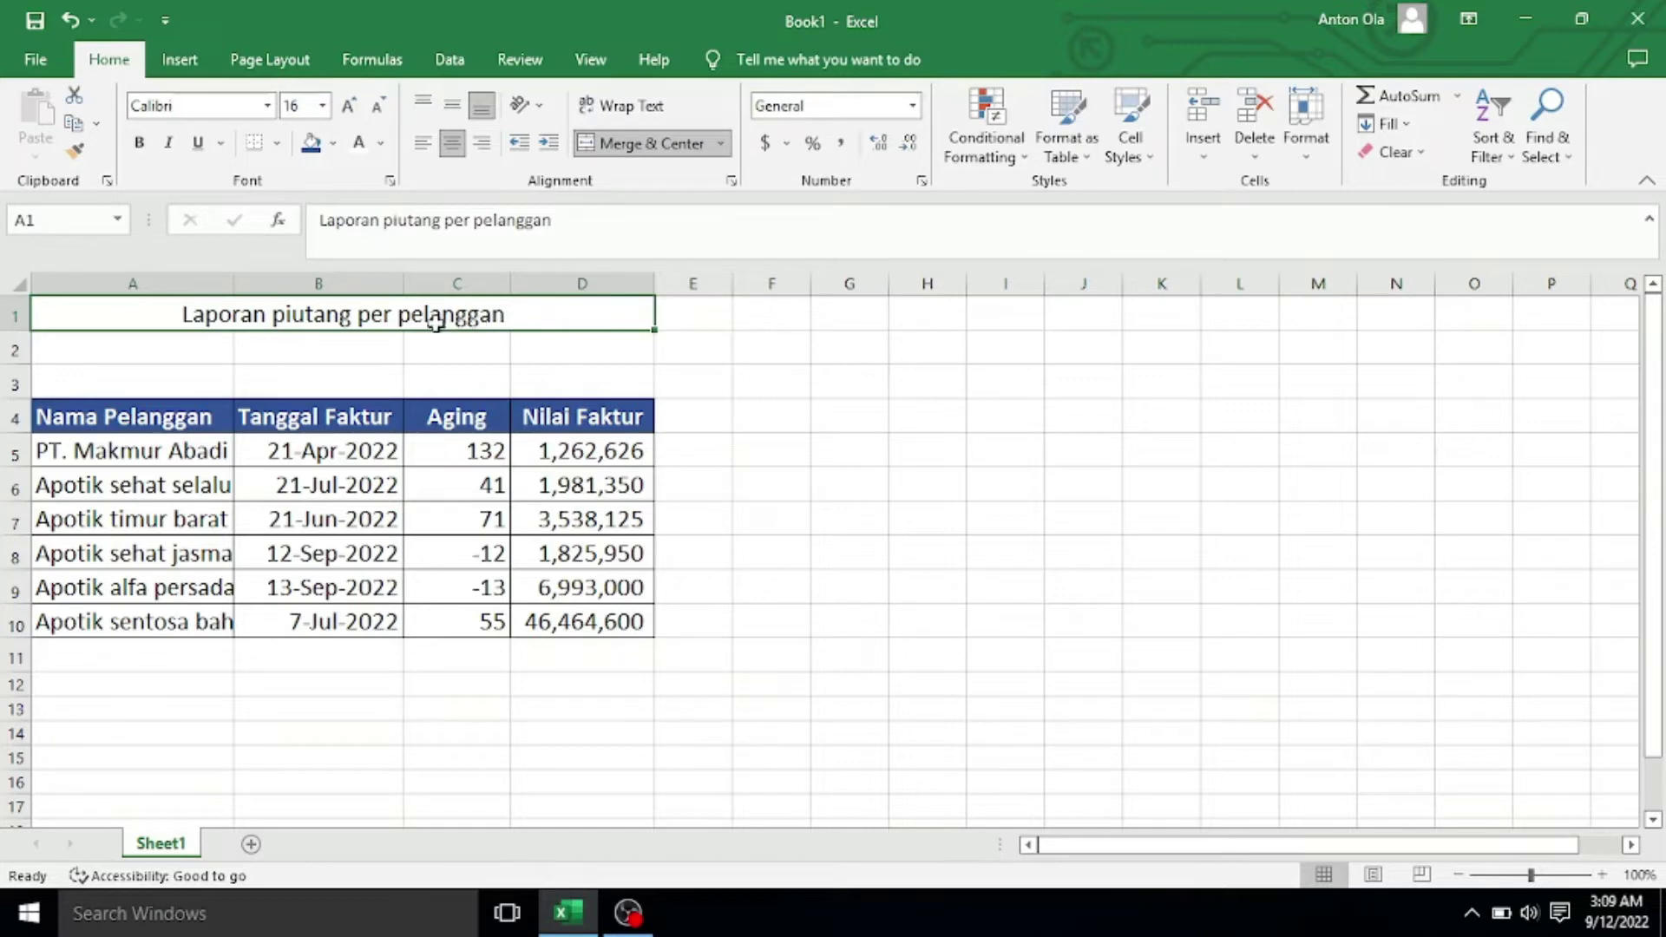
pyautogui.click(786, 349)
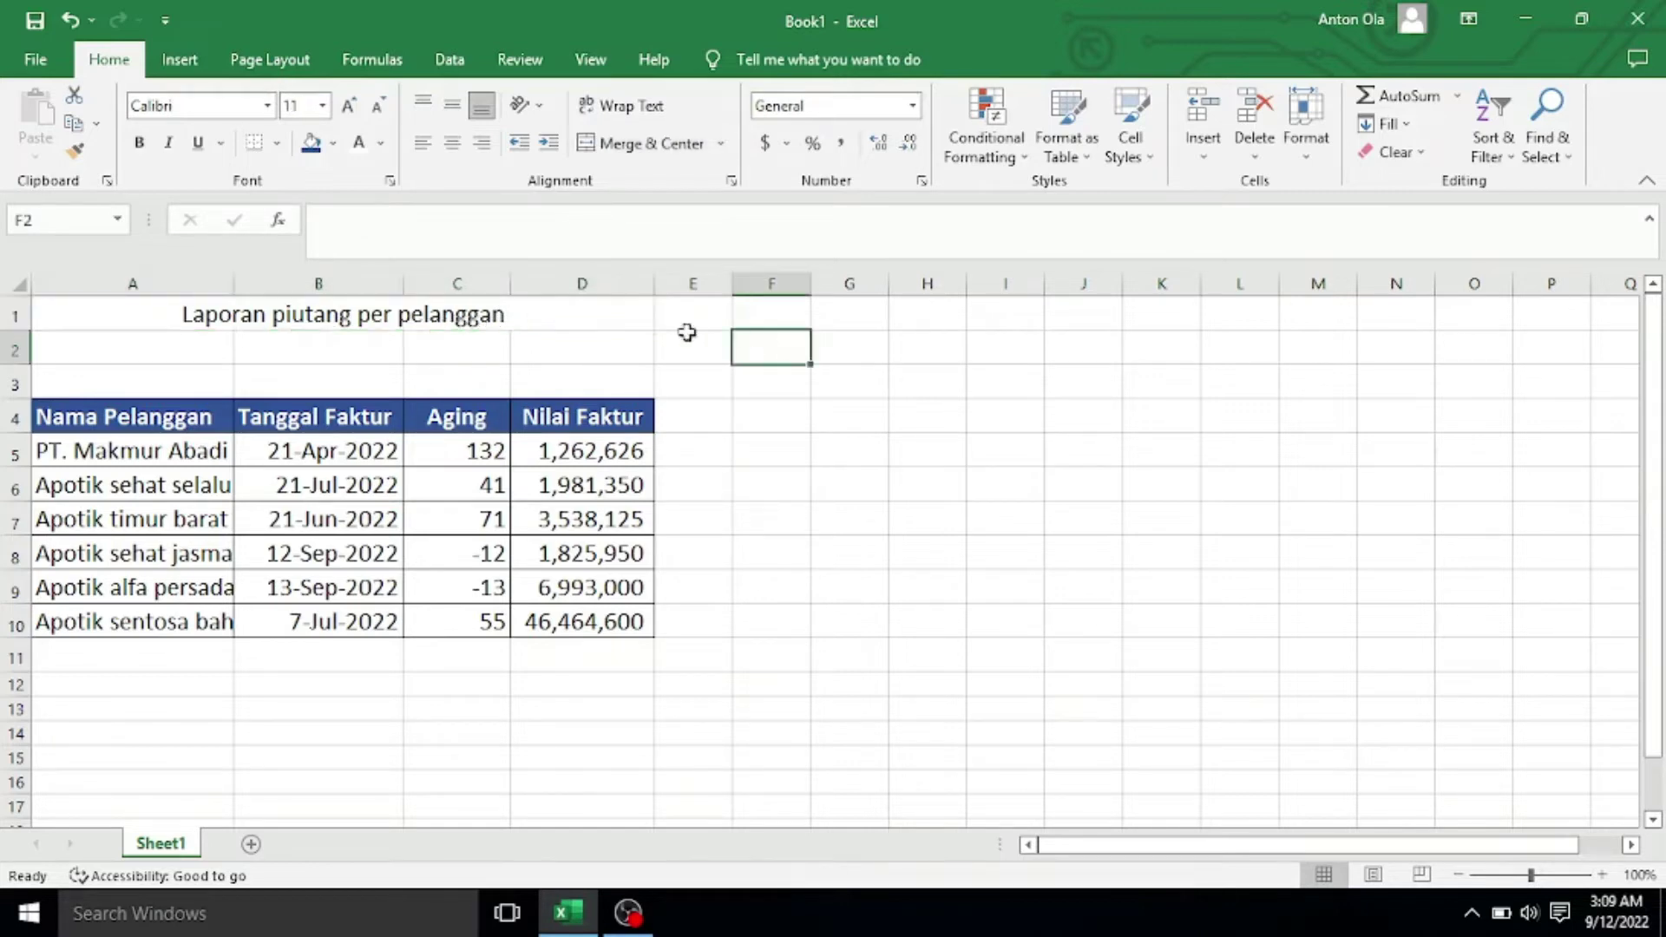
pyautogui.click(610, 318)
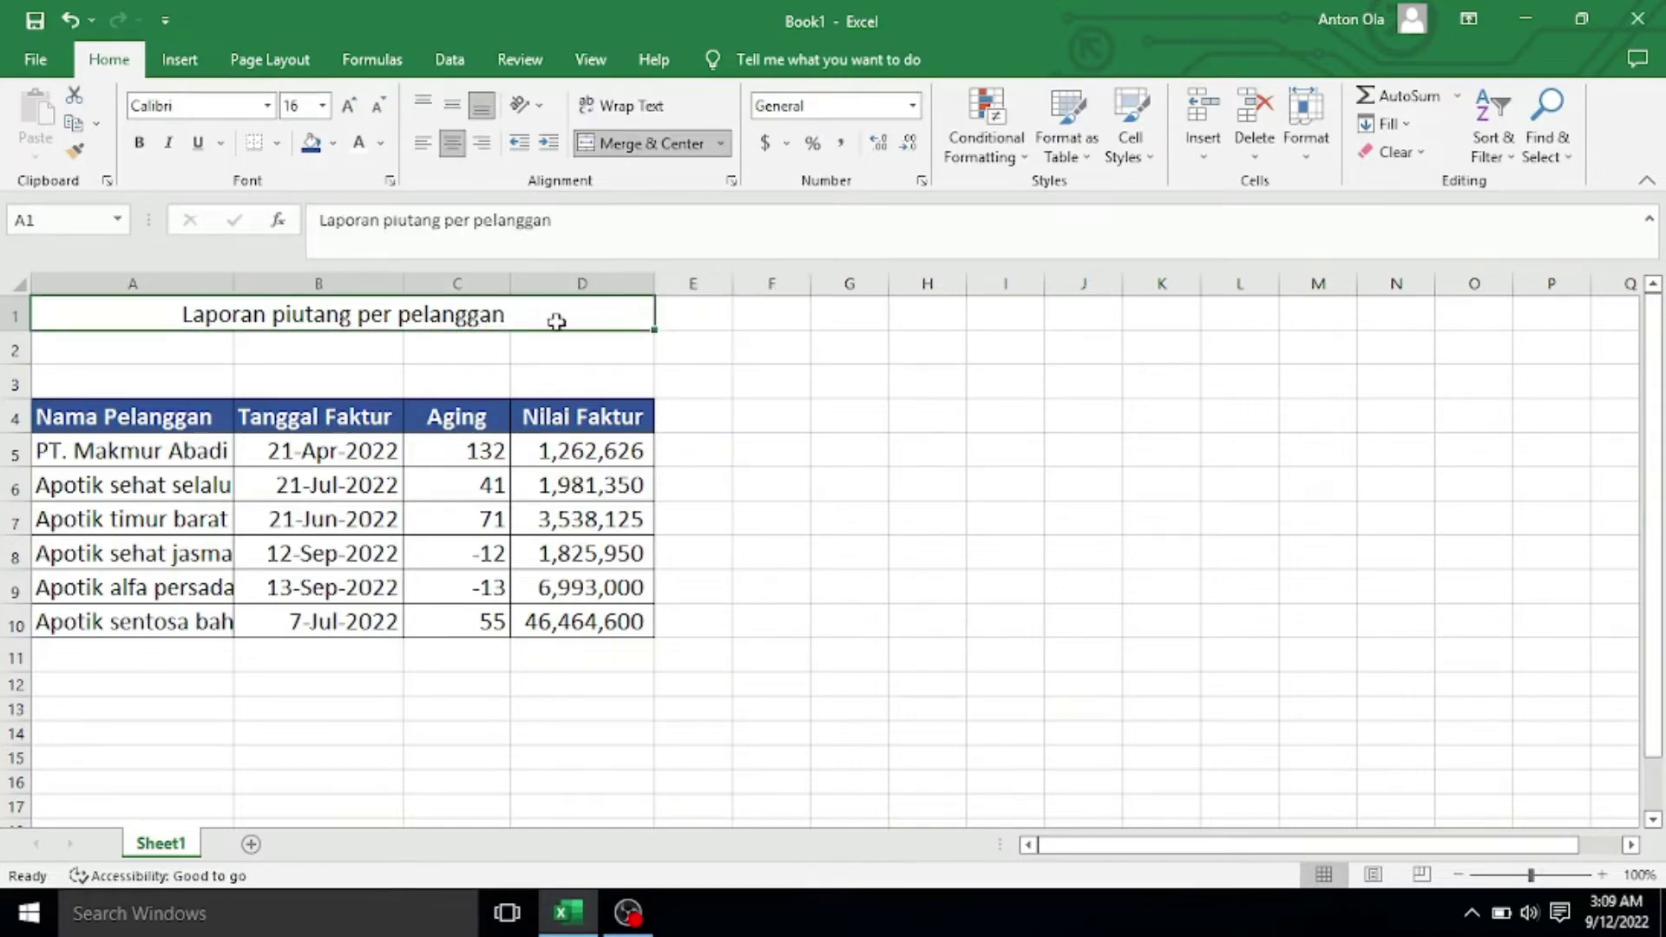
pyautogui.click(568, 346)
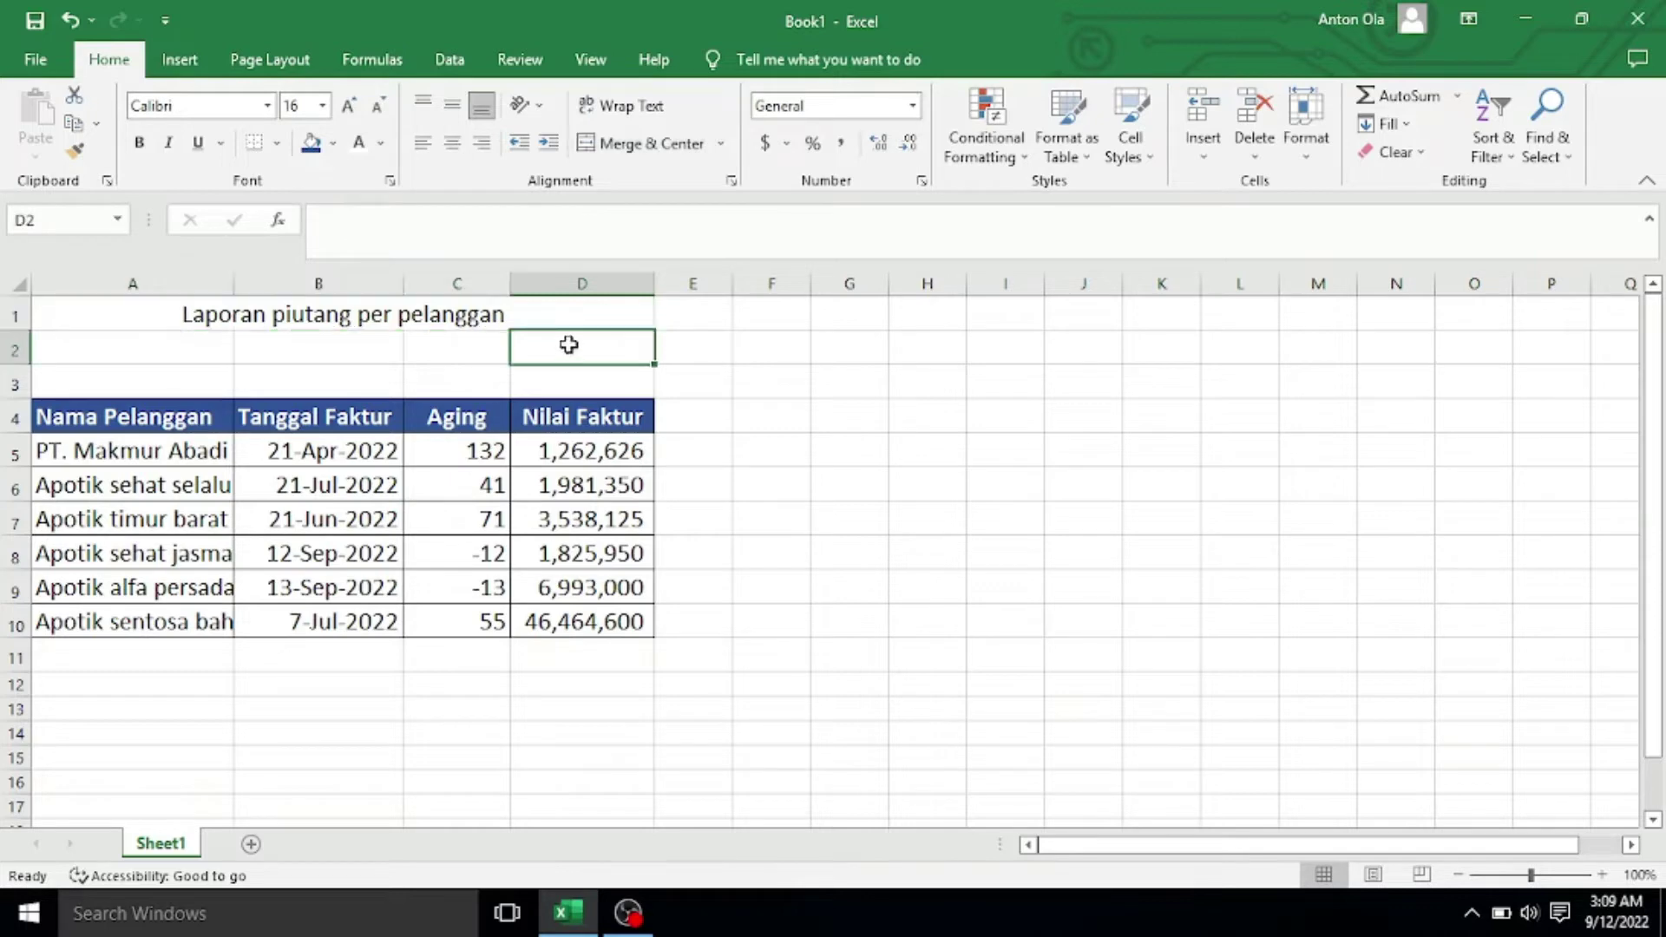
pyautogui.click(622, 311)
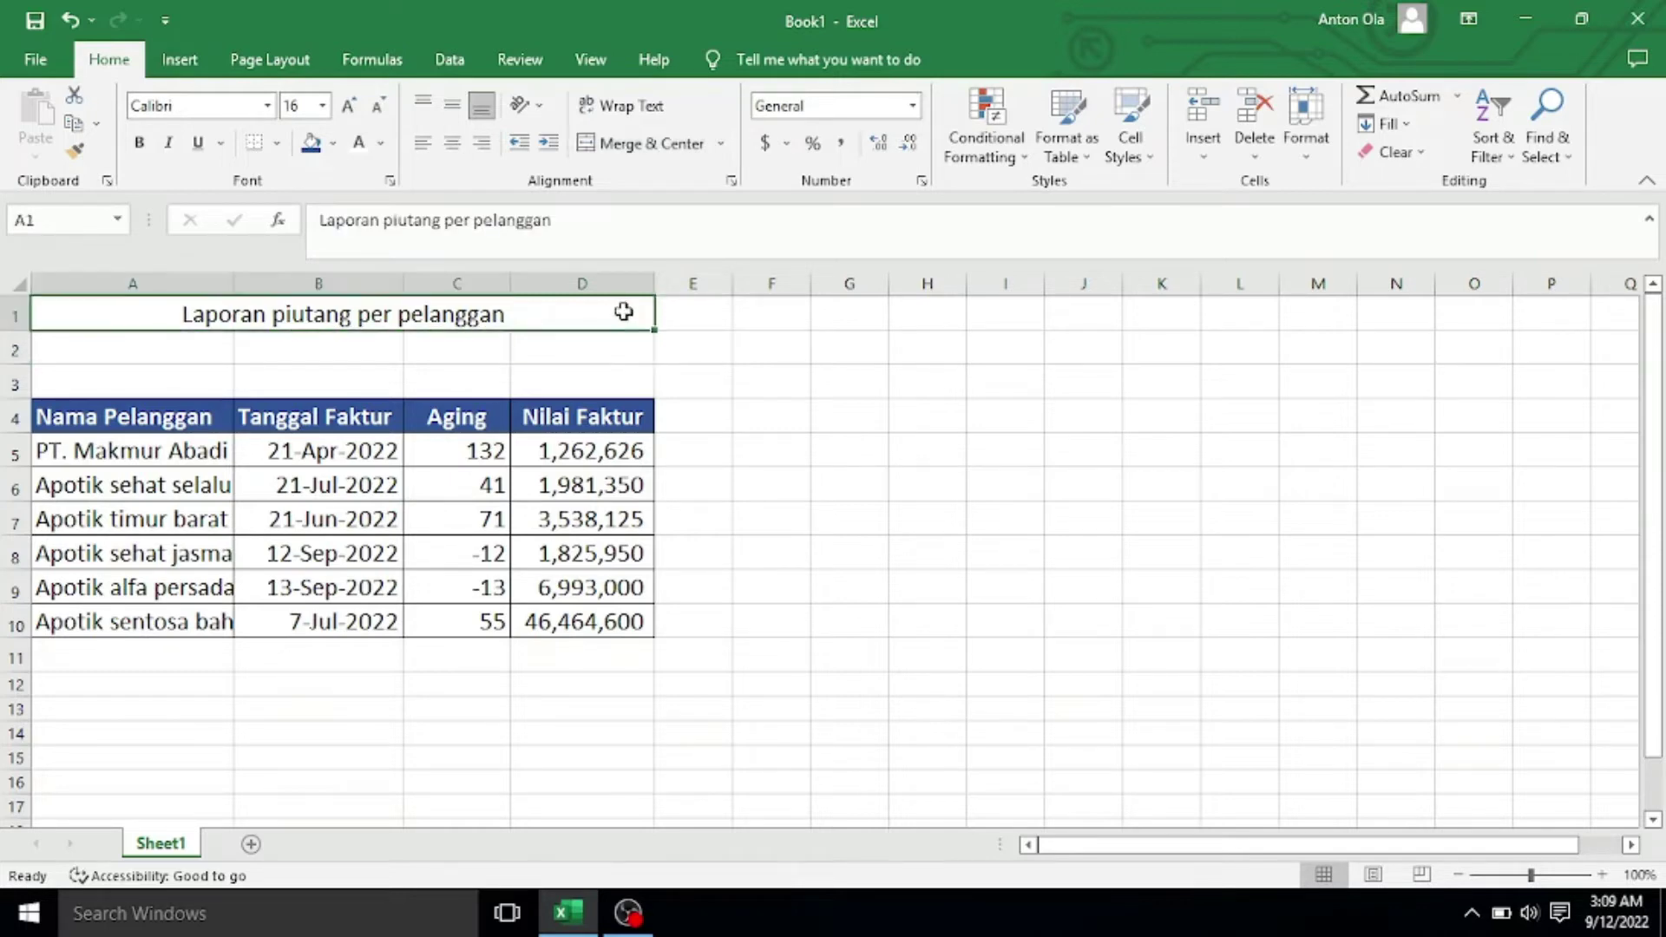
pyautogui.click(724, 332)
pyautogui.click(135, 318)
# Step: Unmerge A1:D1 so the title returns to A1, confirming D1 is empty
pyautogui.click(626, 143)
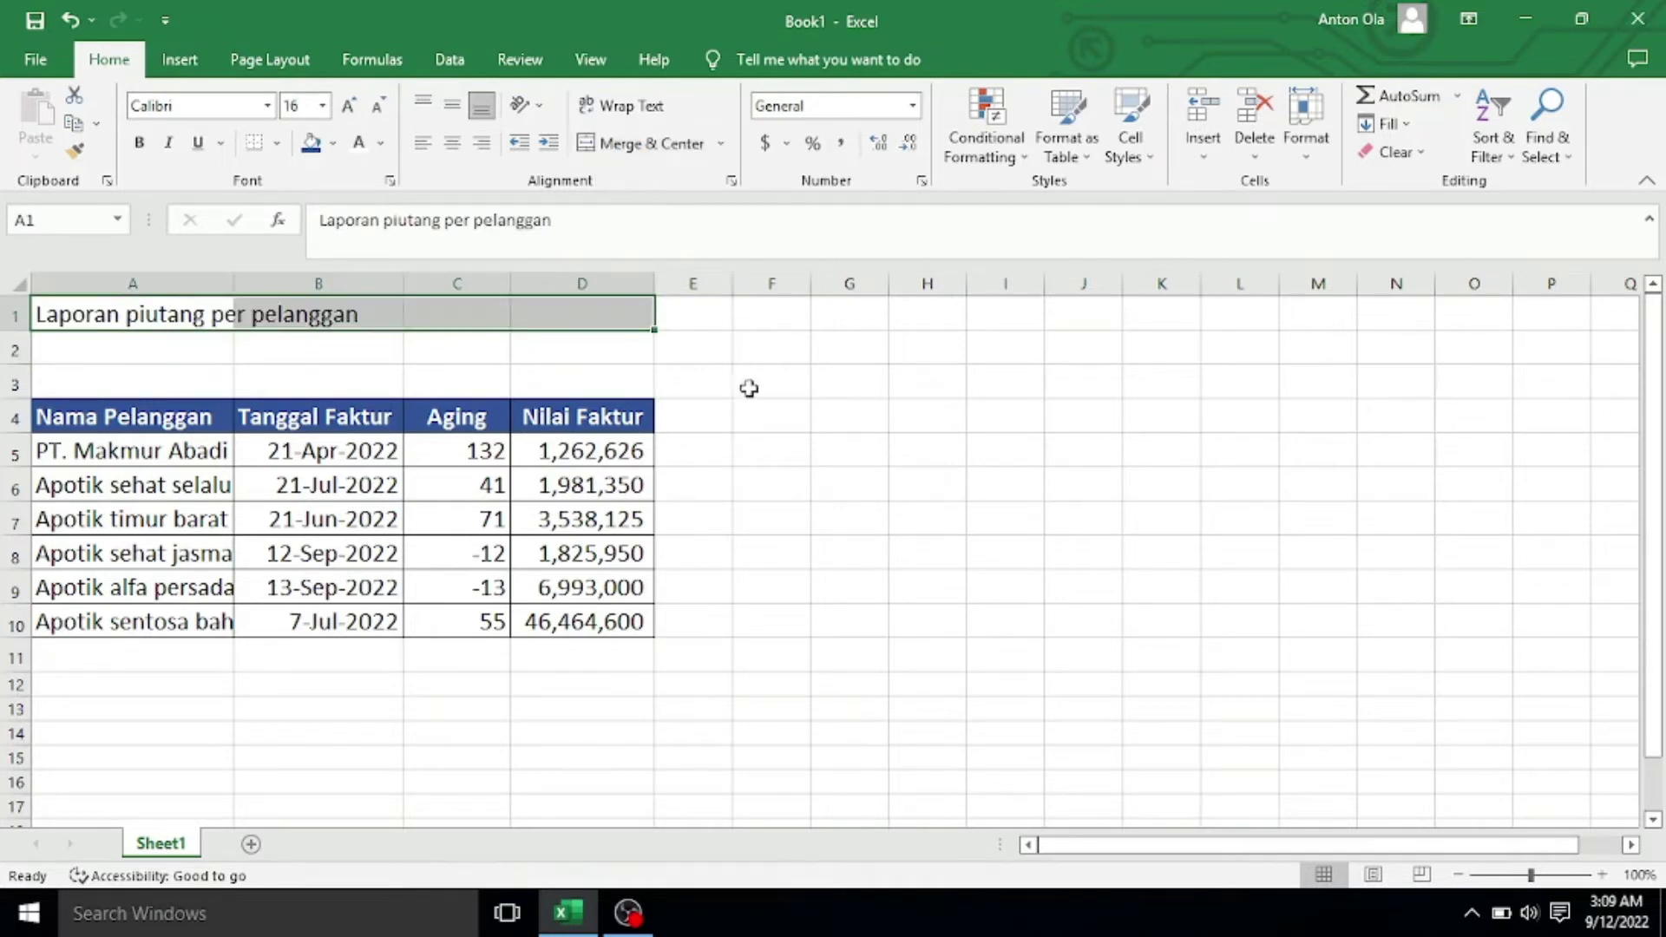
pyautogui.click(749, 388)
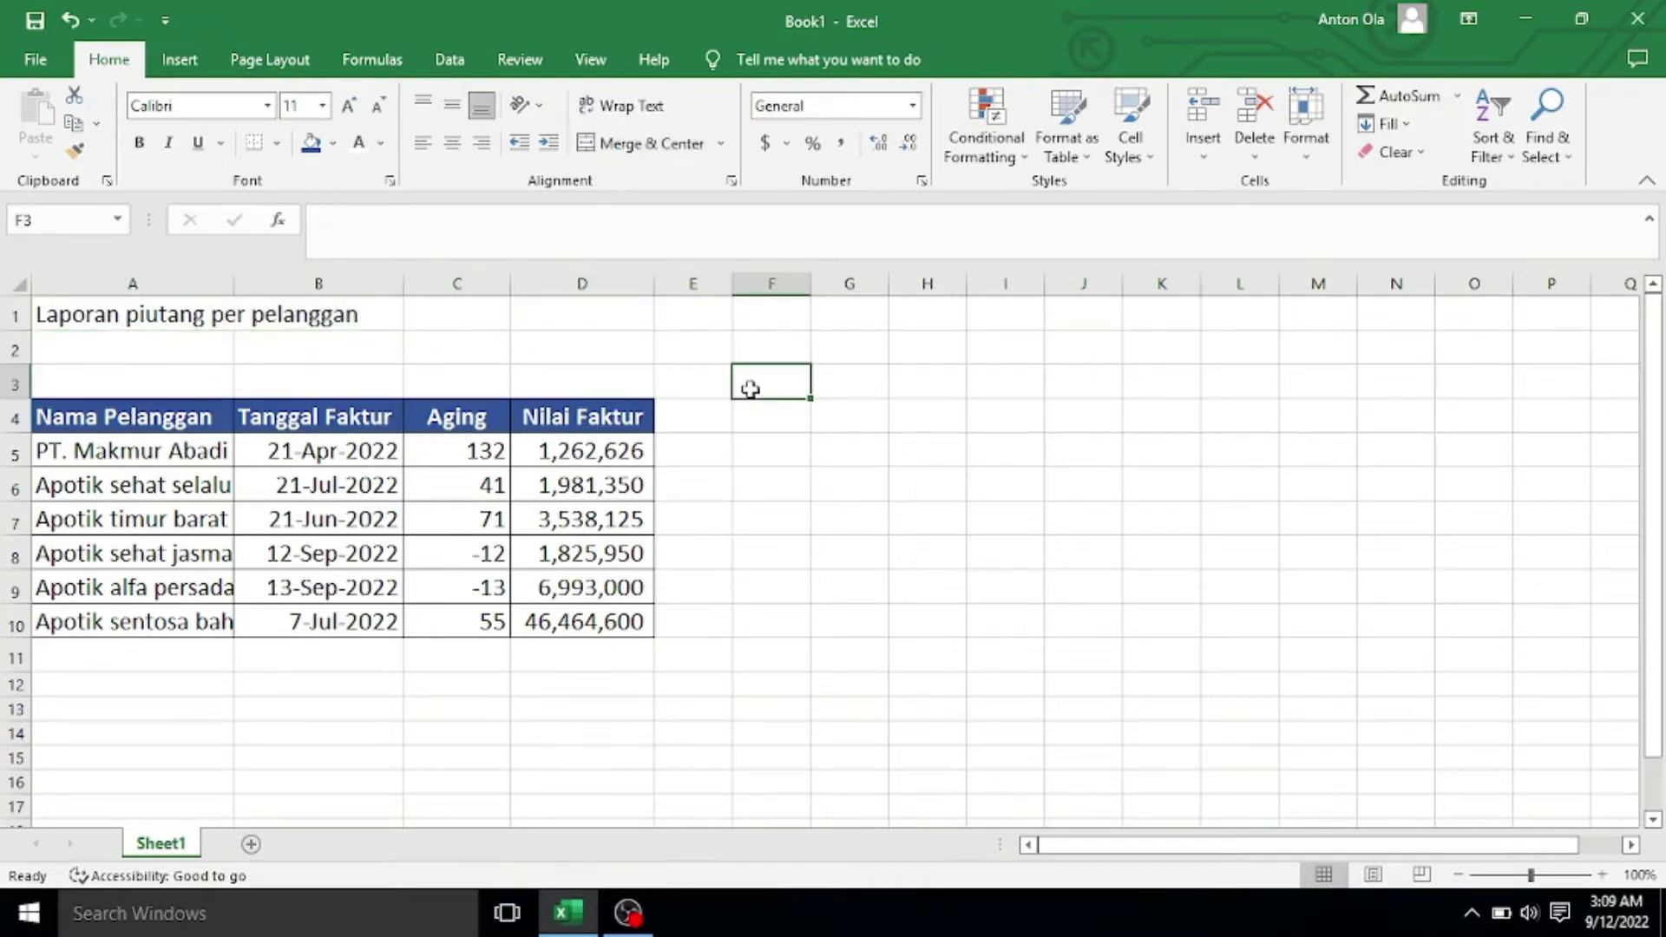
pyautogui.click(153, 317)
pyautogui.click(538, 315)
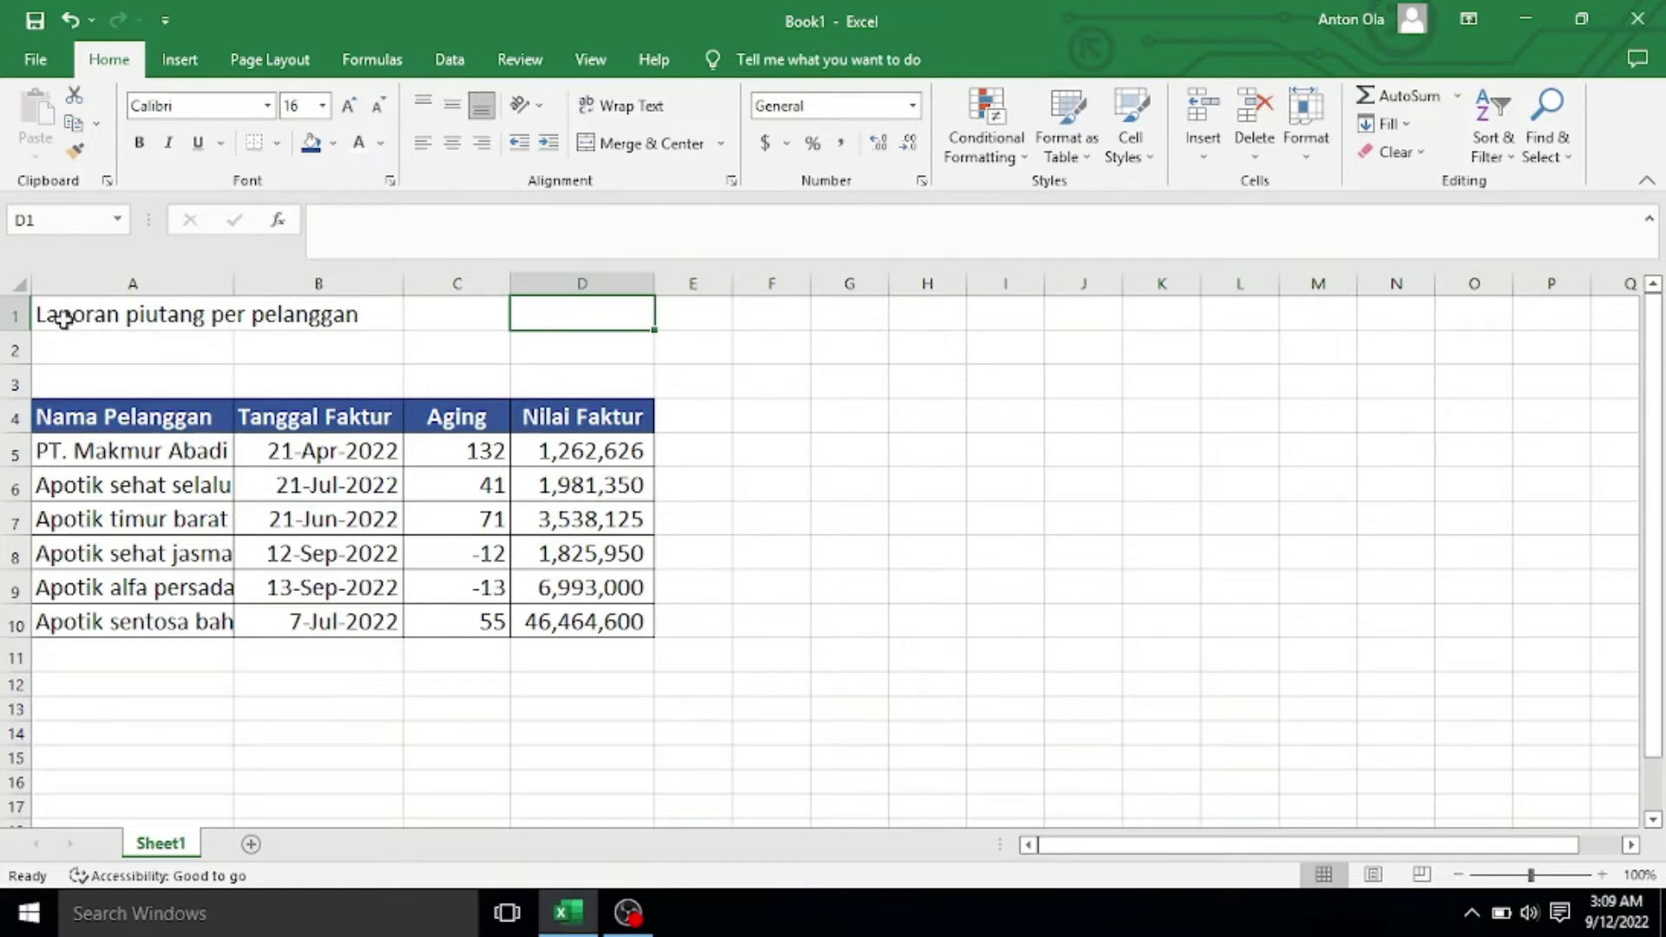
pyautogui.click(126, 315)
pyautogui.moveTo(126, 315); pyautogui.dragTo(616, 302)
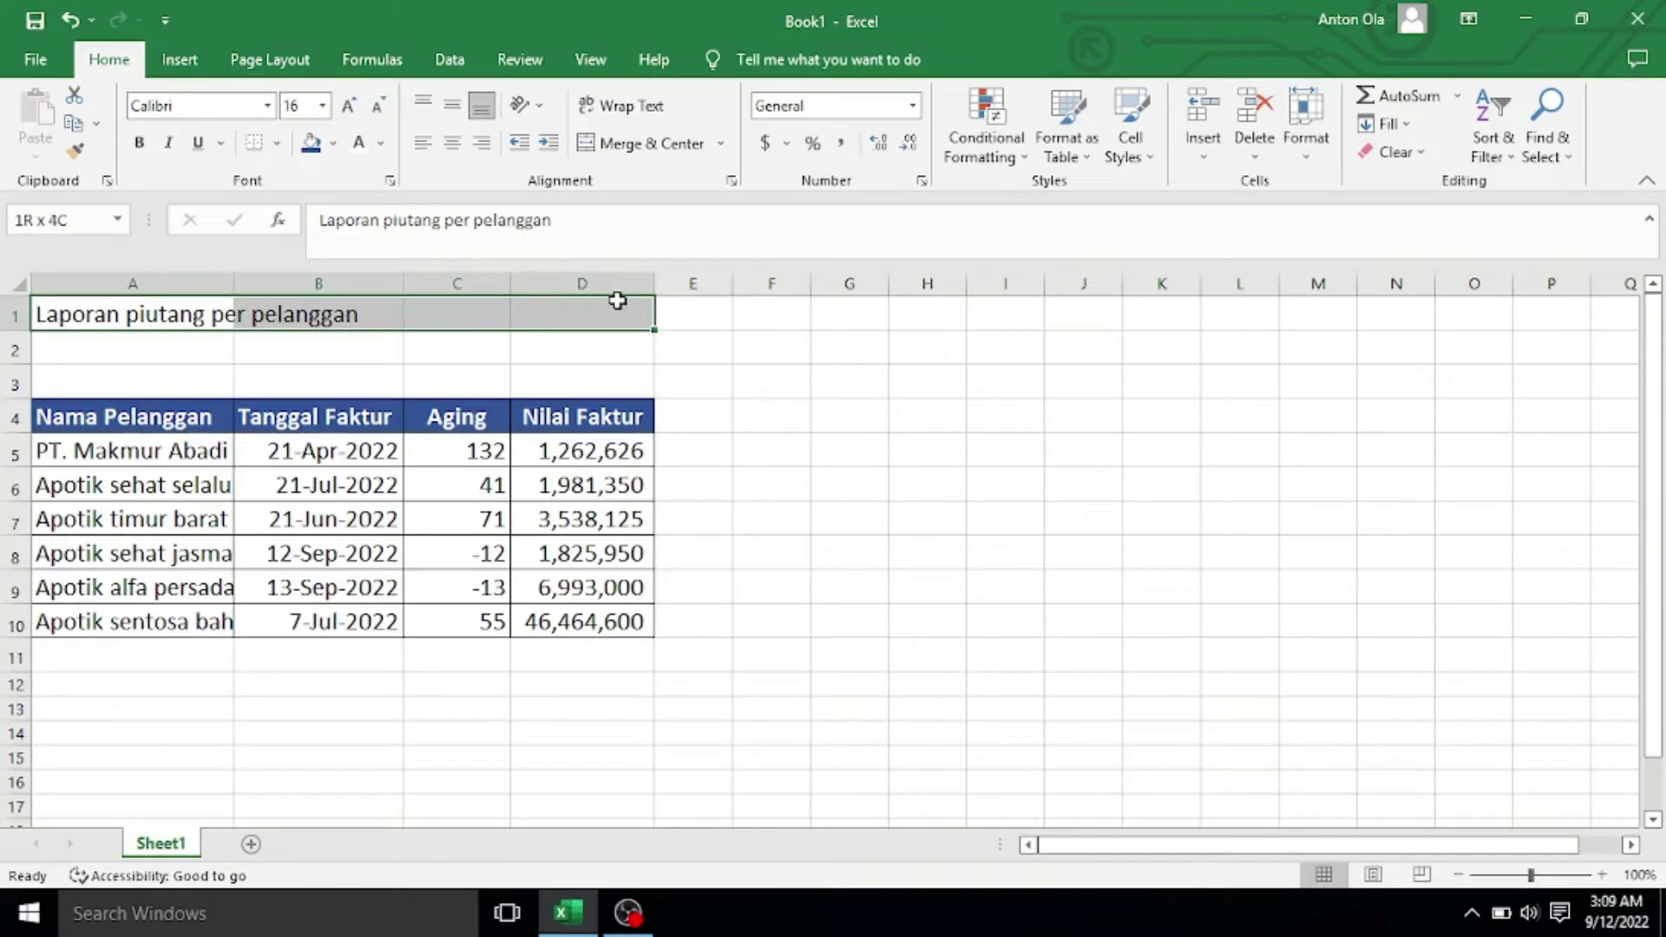
pyautogui.click(764, 333)
# Step: Select the title range A1:D1 from A1 and open Format Cells with Ctrl+1
pyautogui.click(101, 315)
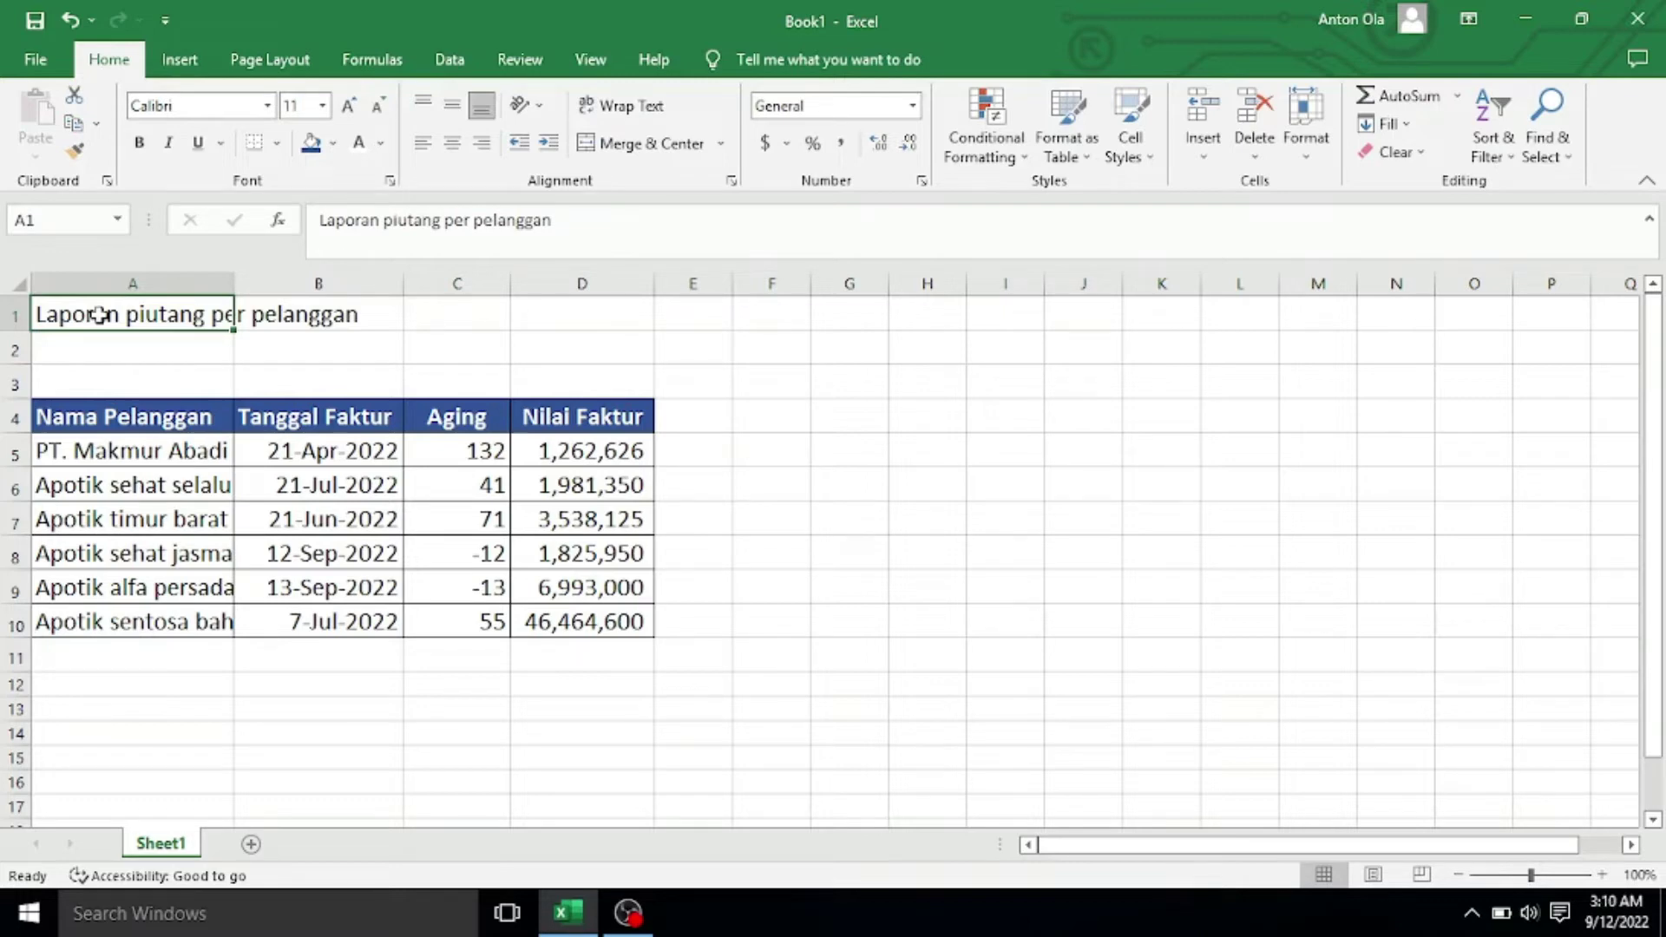
pyautogui.moveTo(137, 354); pyautogui.dragTo(127, 307)
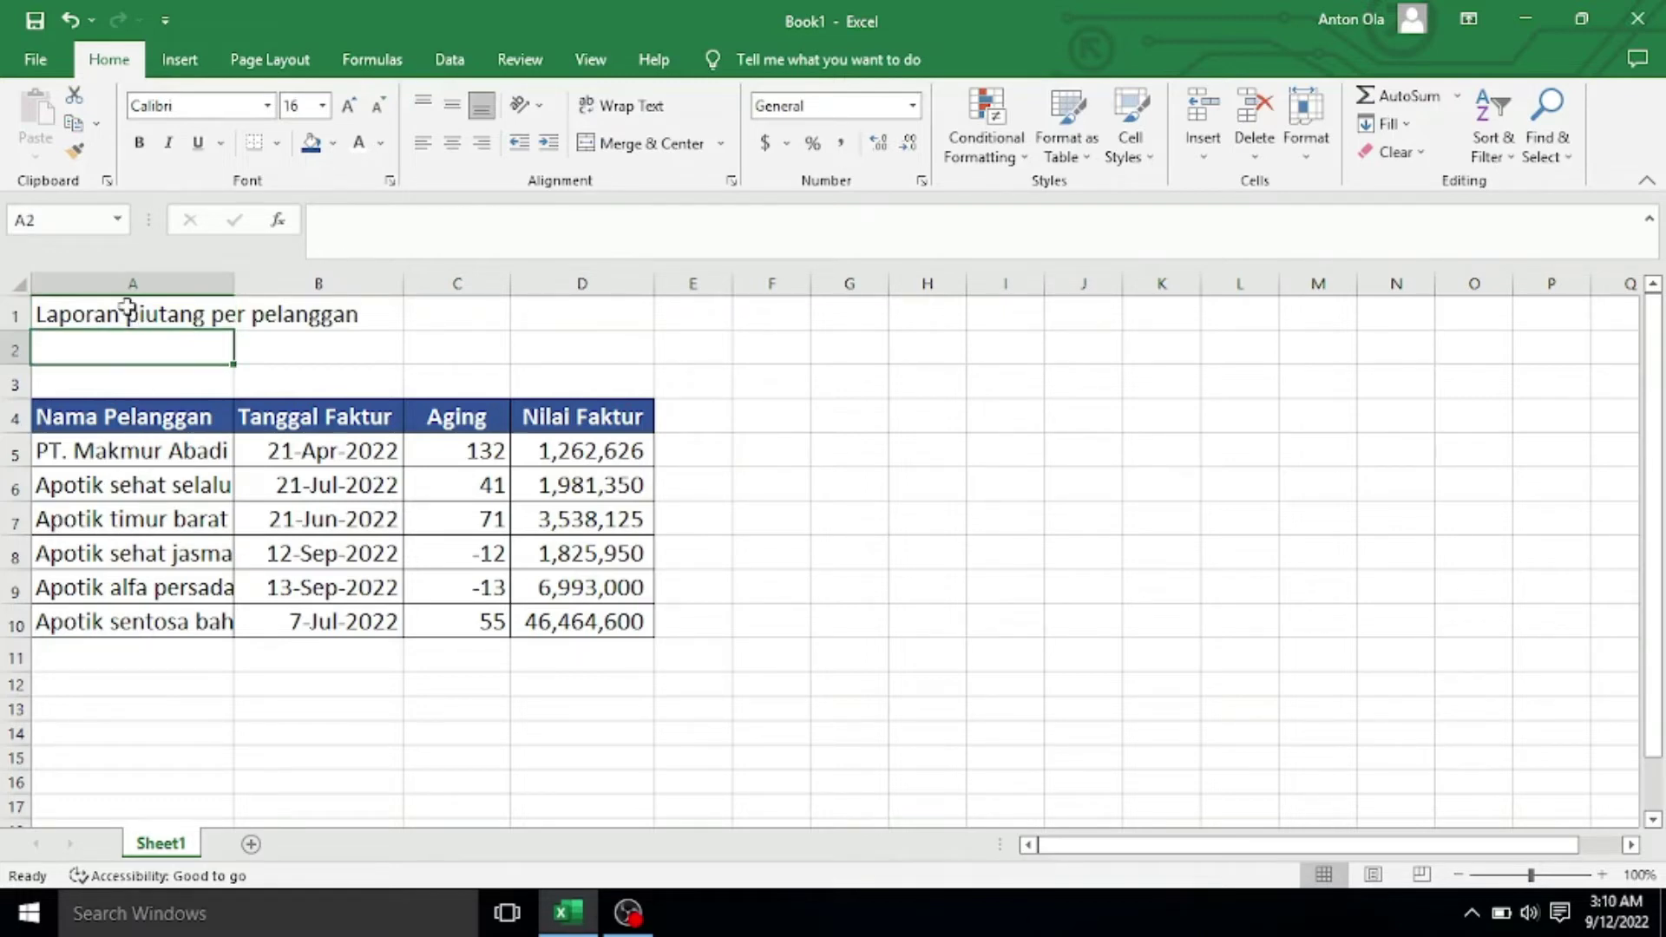
pyautogui.click(127, 306)
pyautogui.hotkey('shift', 'Right')
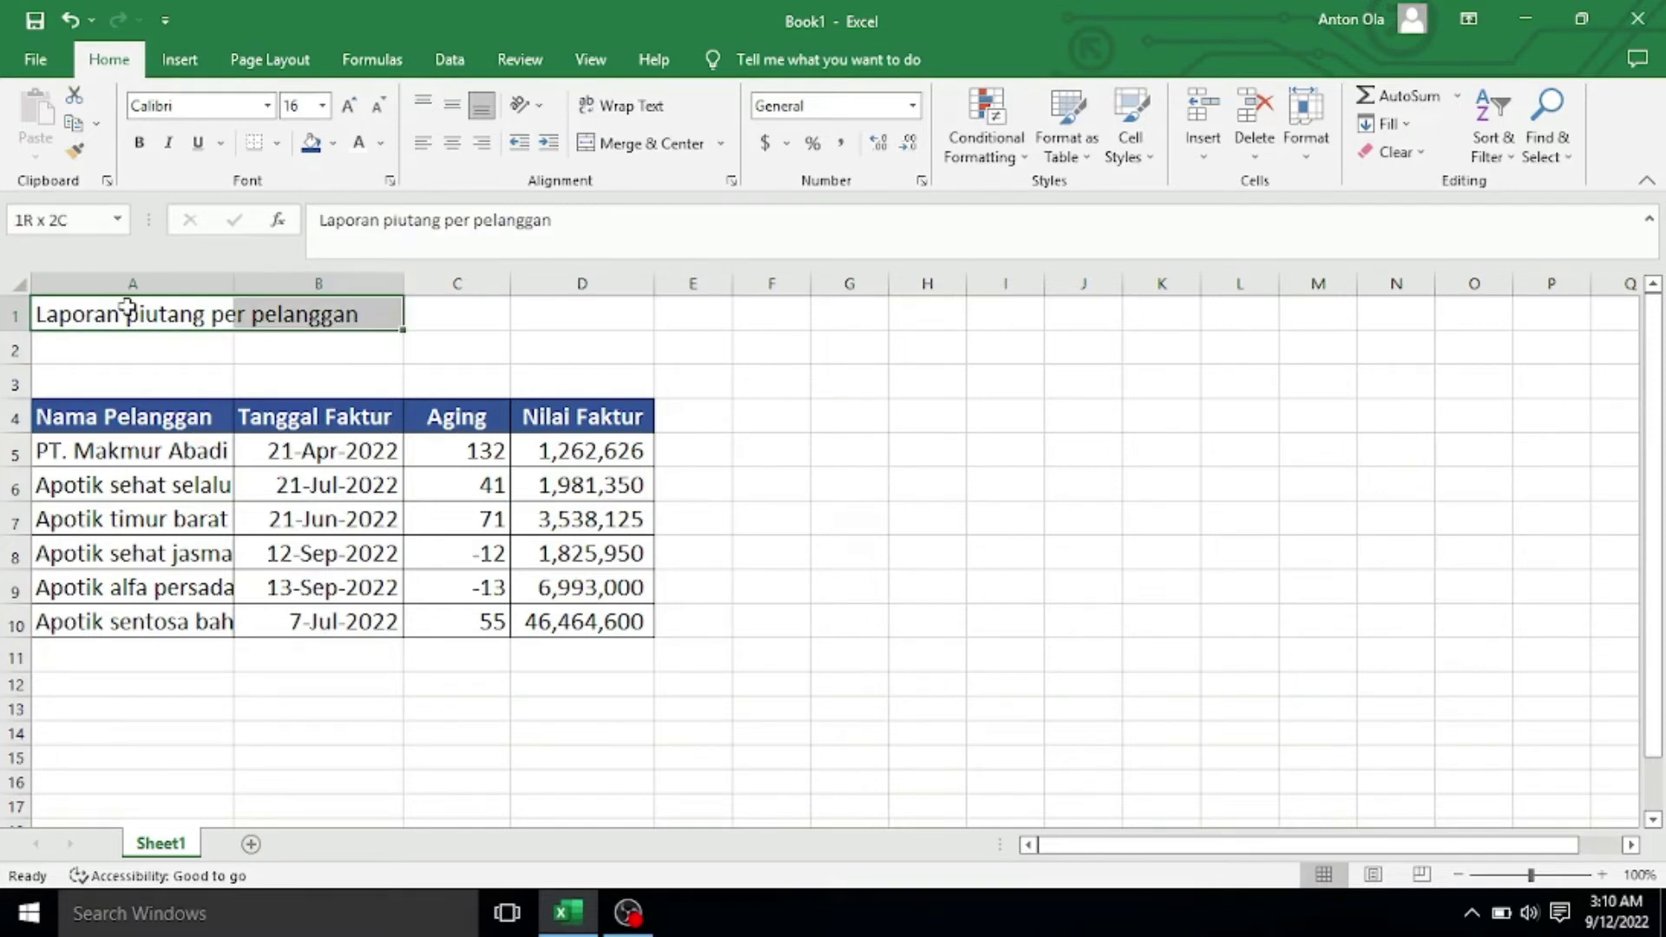
pyautogui.hotkey('shift', 'Right')
pyautogui.hotkey('shift', 'Right')
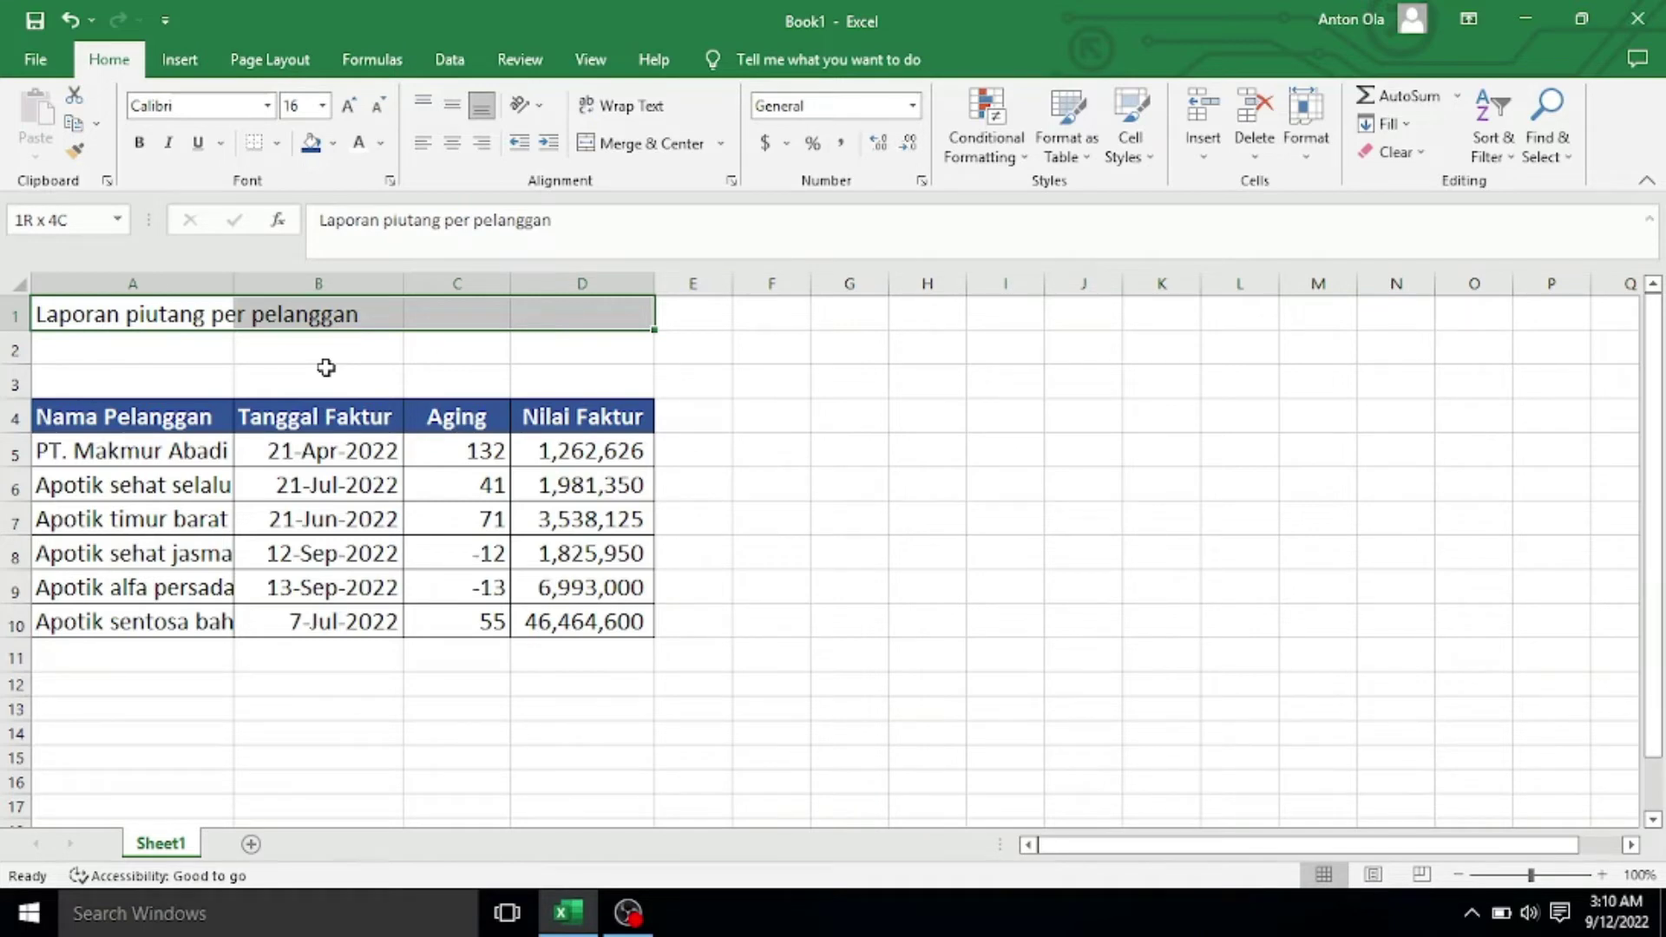
pyautogui.hotkey('ctrl', '1')
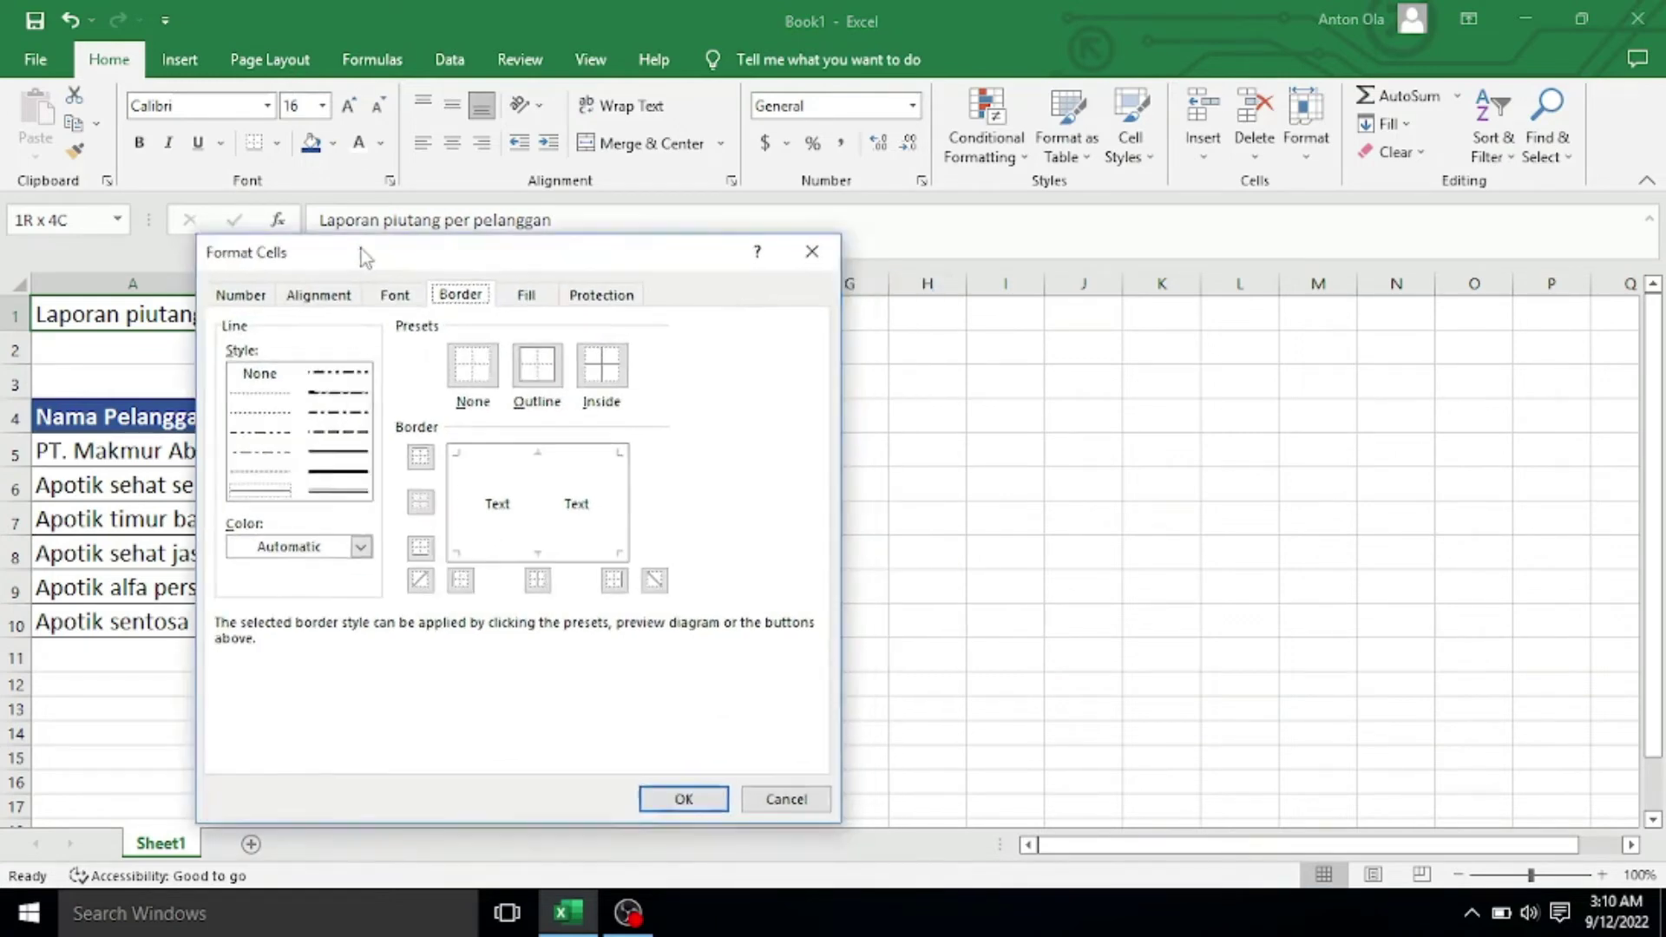
# Step: Give A1:D1 Center Across Selection horizontal alignment and Center vertical alignment
pyautogui.moveTo(454, 311); pyautogui.dragTo(323, 193)
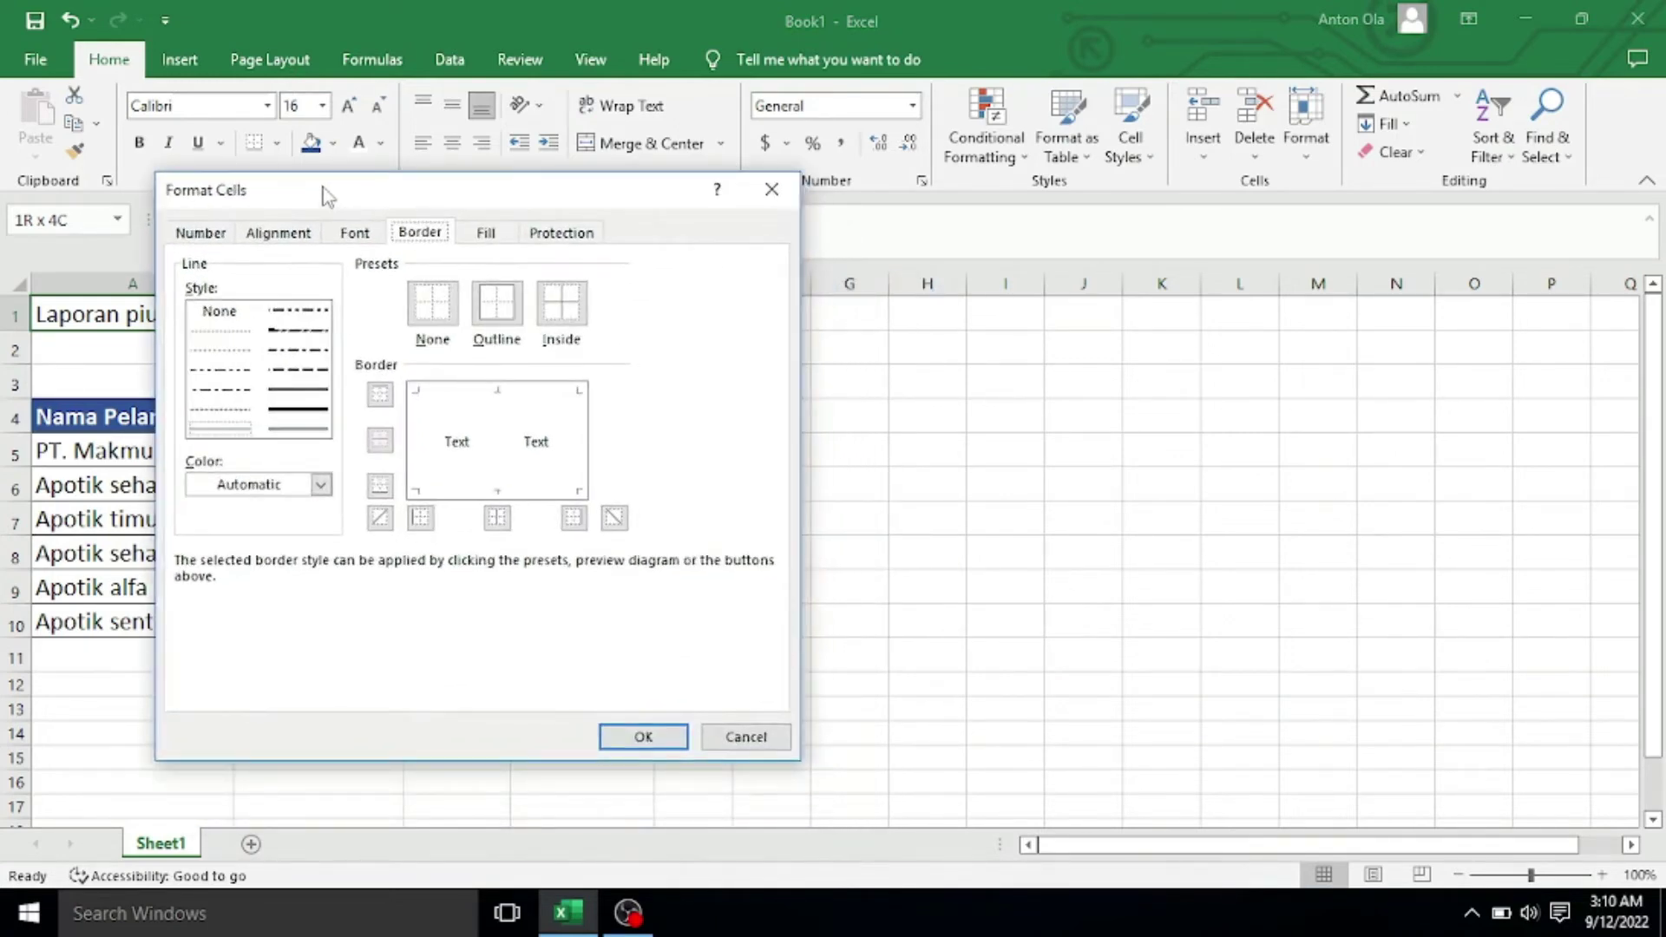
pyautogui.click(285, 241)
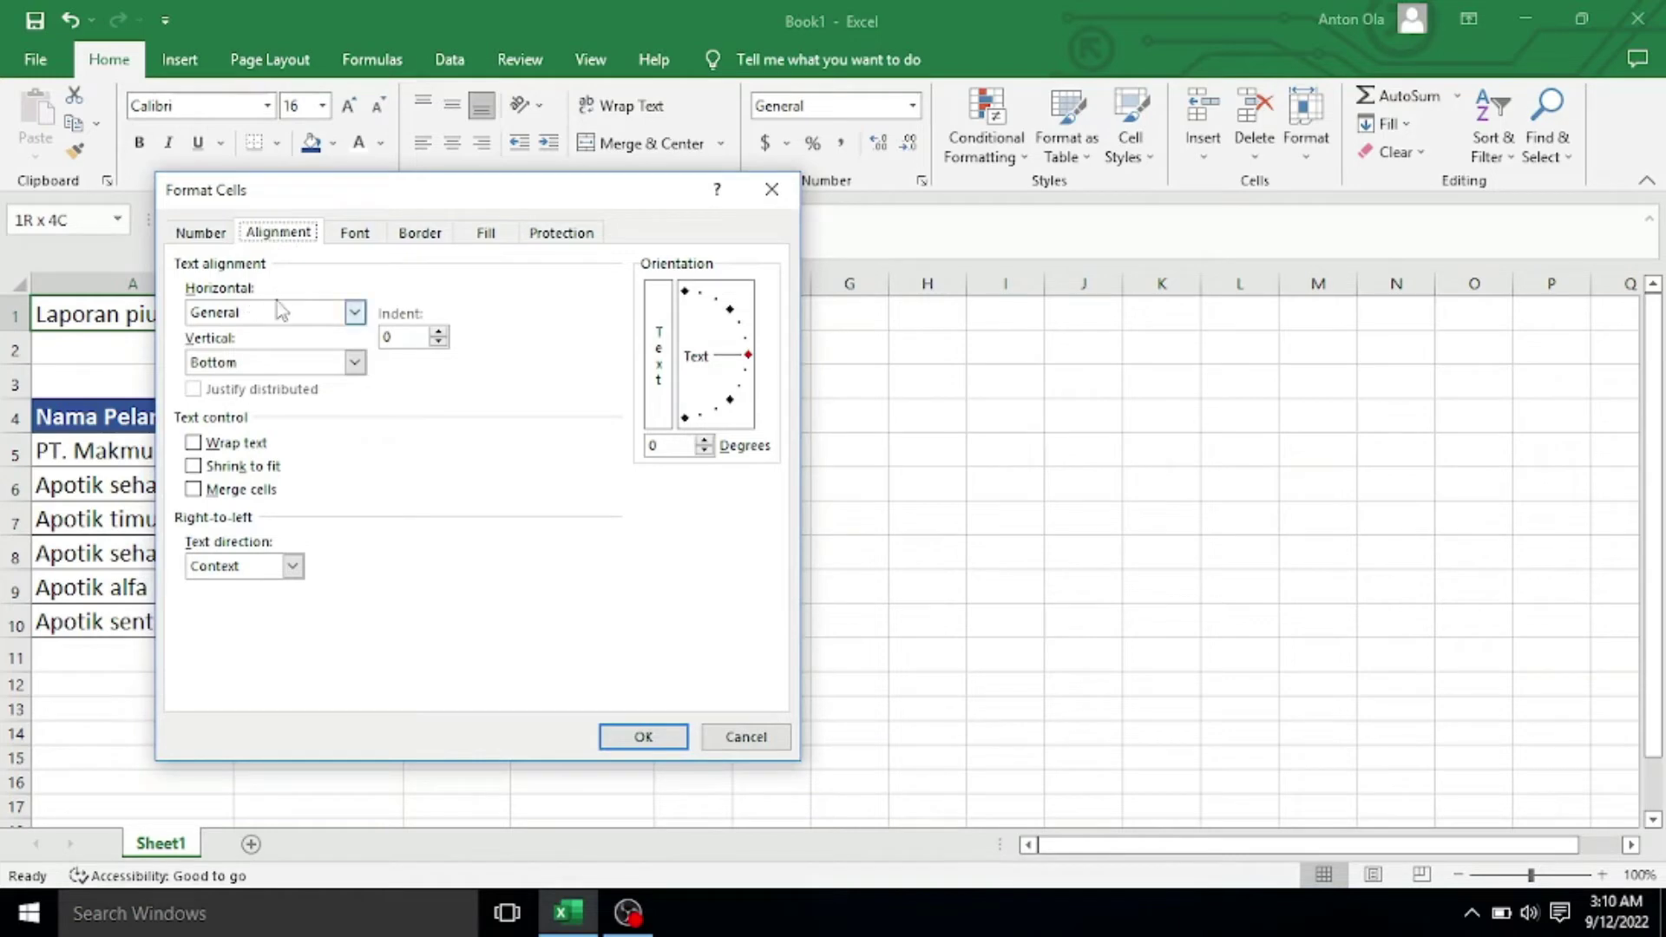
pyautogui.click(355, 313)
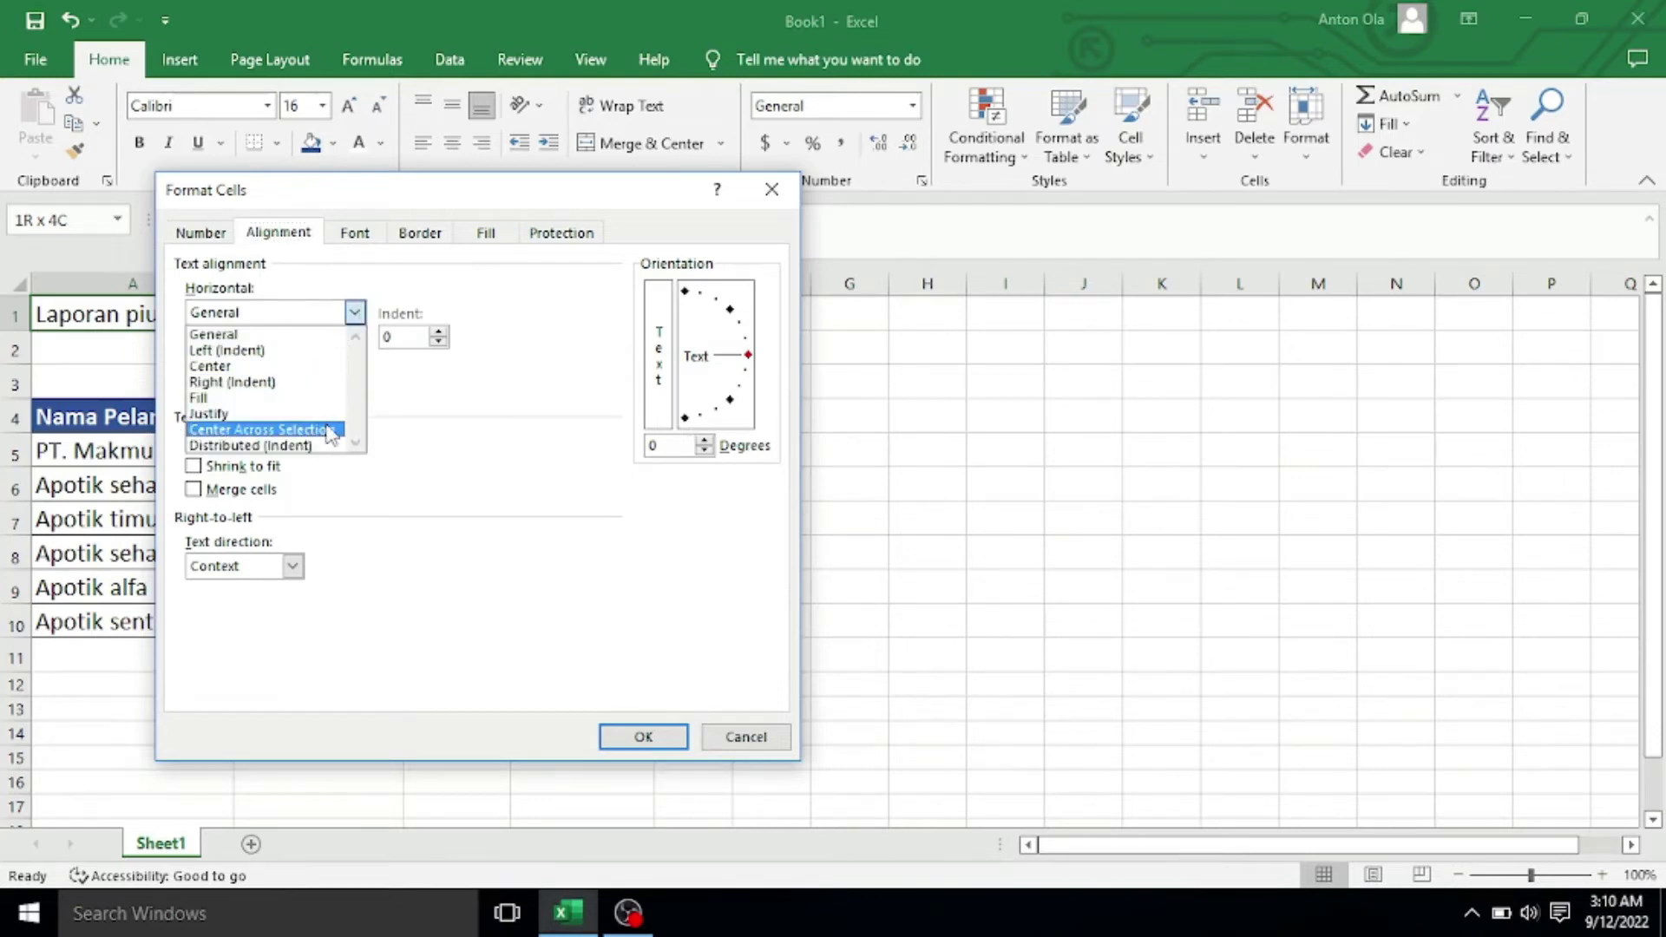
pyautogui.click(331, 430)
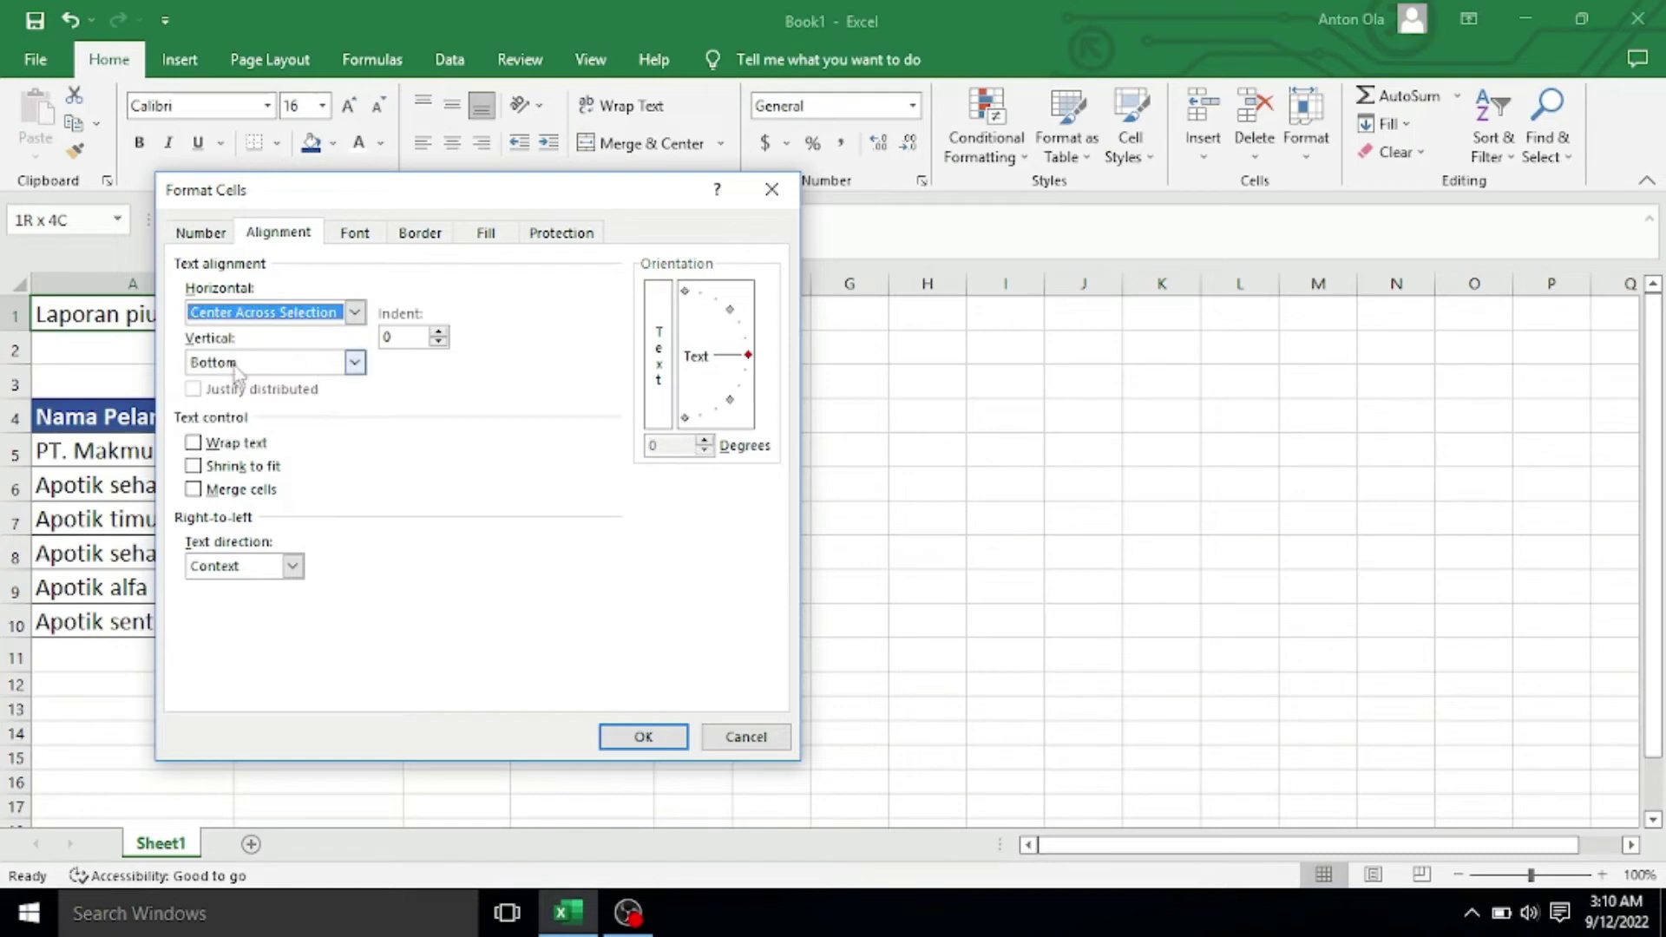
pyautogui.click(355, 365)
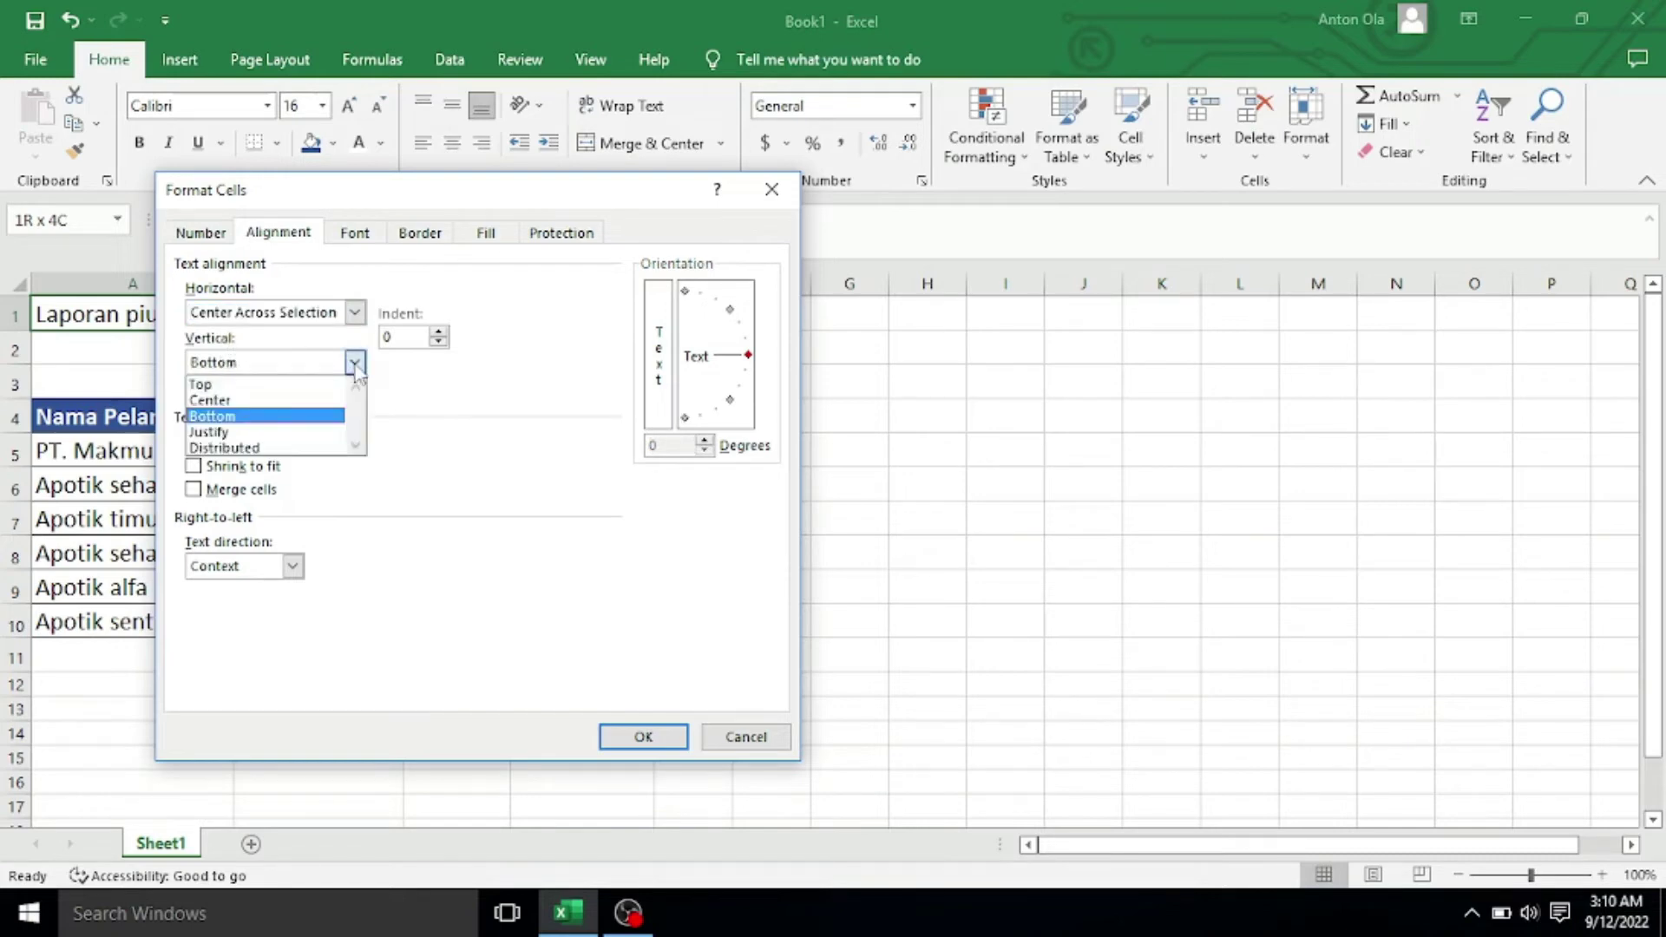
pyautogui.click(281, 404)
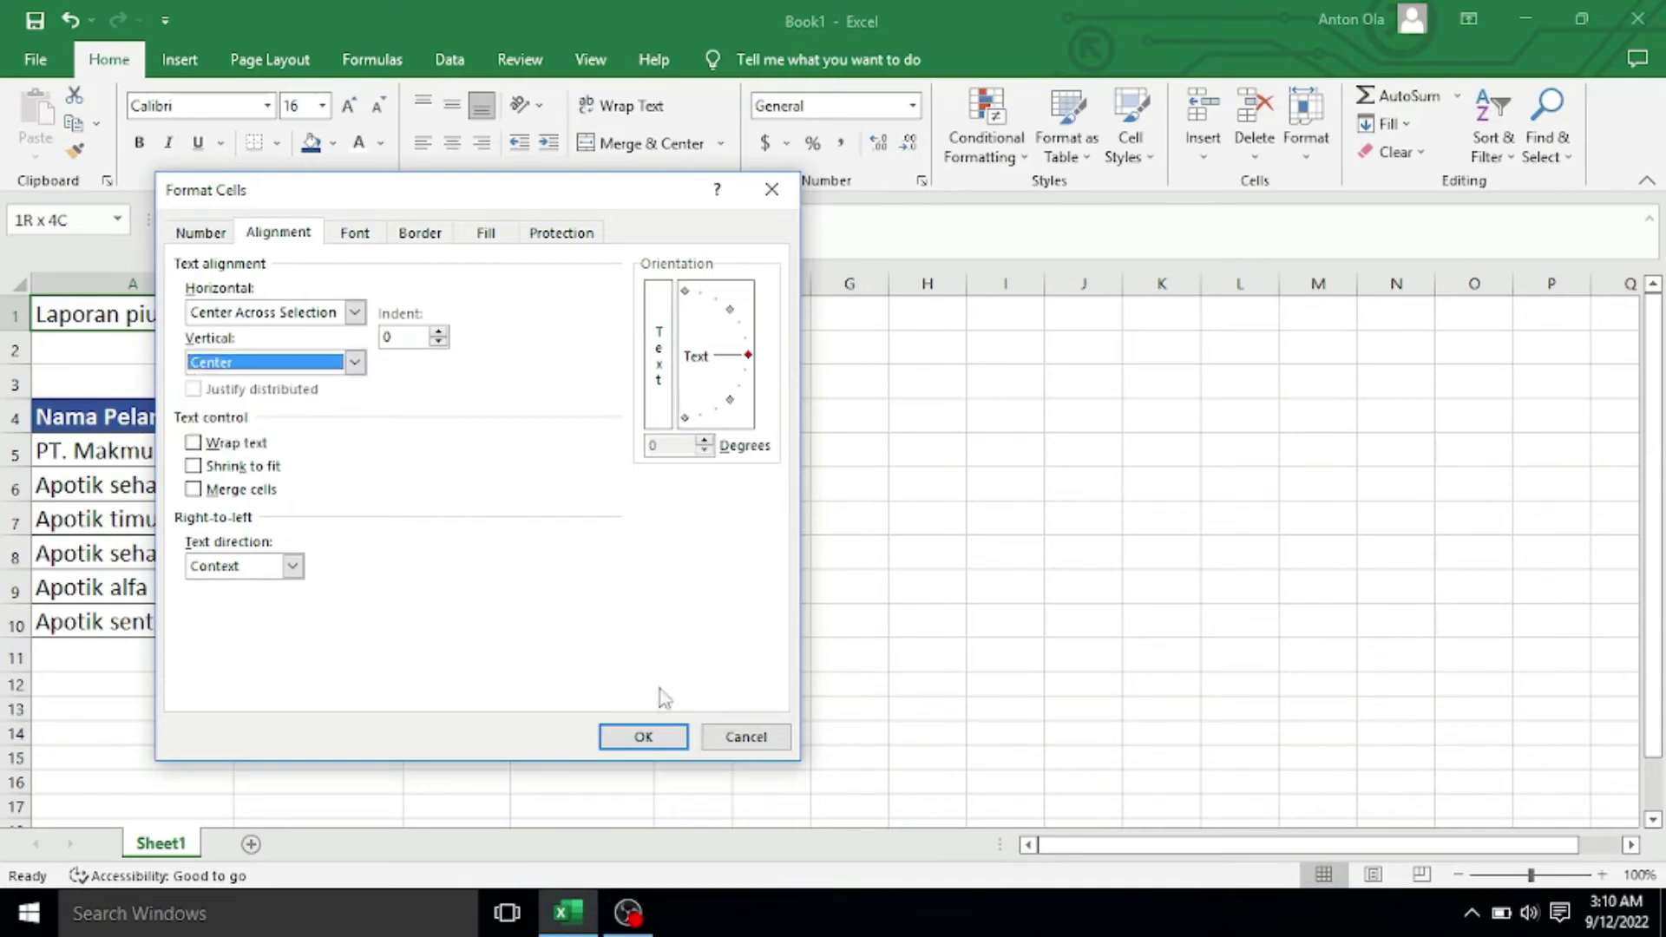
pyautogui.click(643, 737)
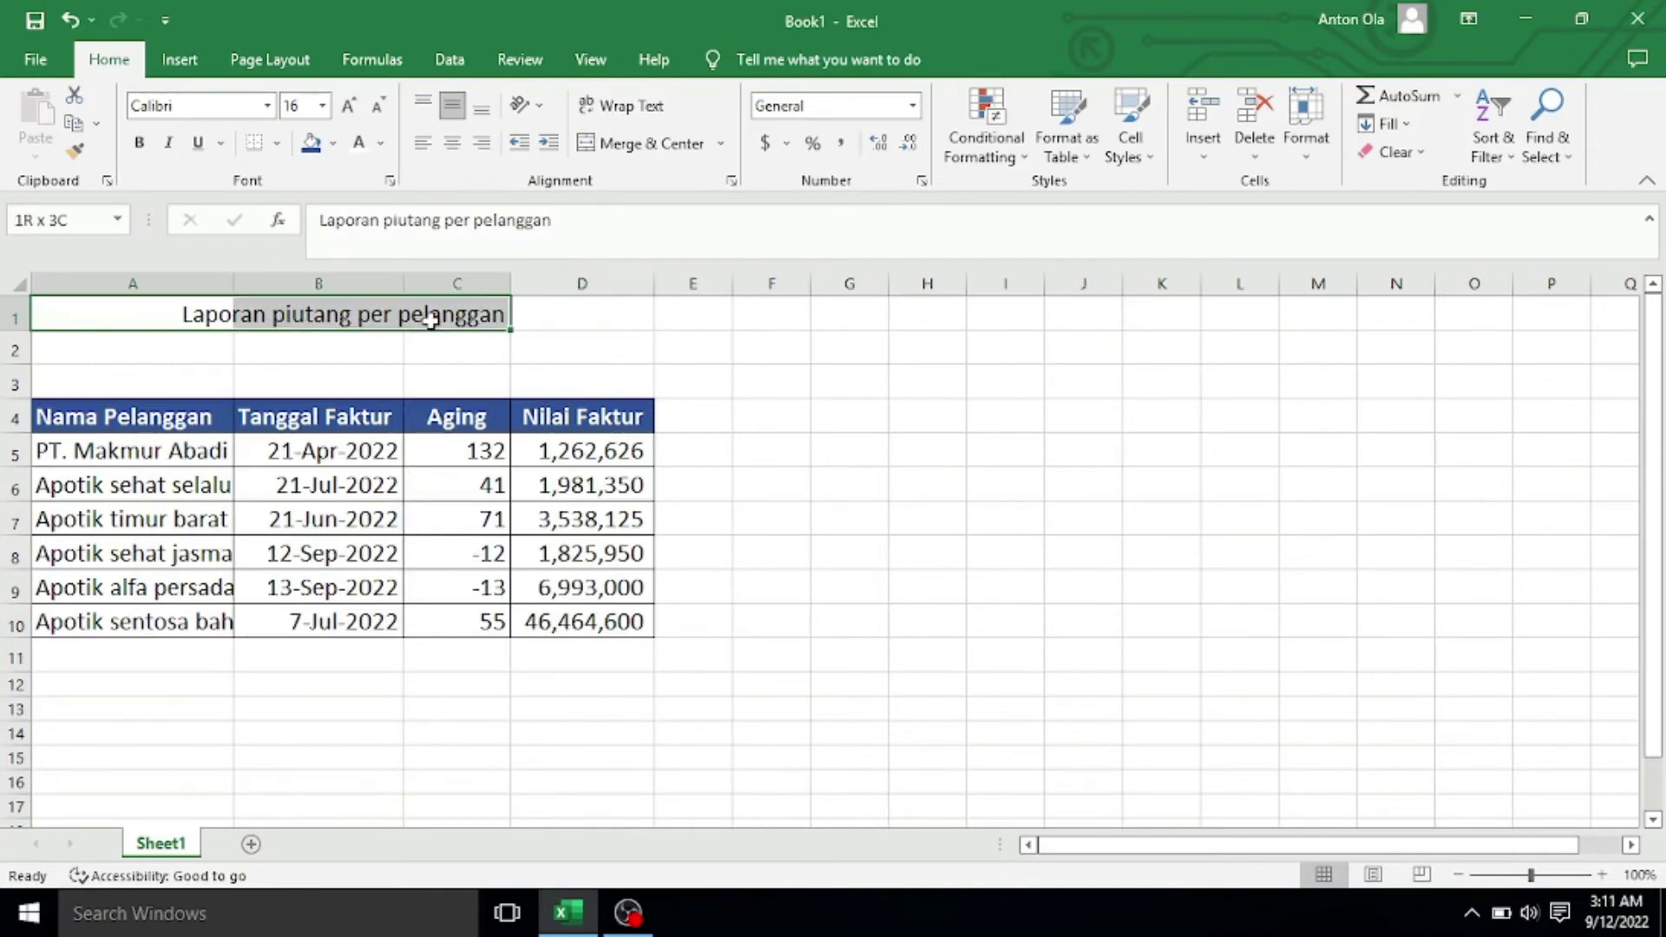
pyautogui.moveTo(108, 315); pyautogui.dragTo(643, 319)
pyautogui.click(647, 321)
pyautogui.moveTo(139, 315); pyautogui.dragTo(564, 319)
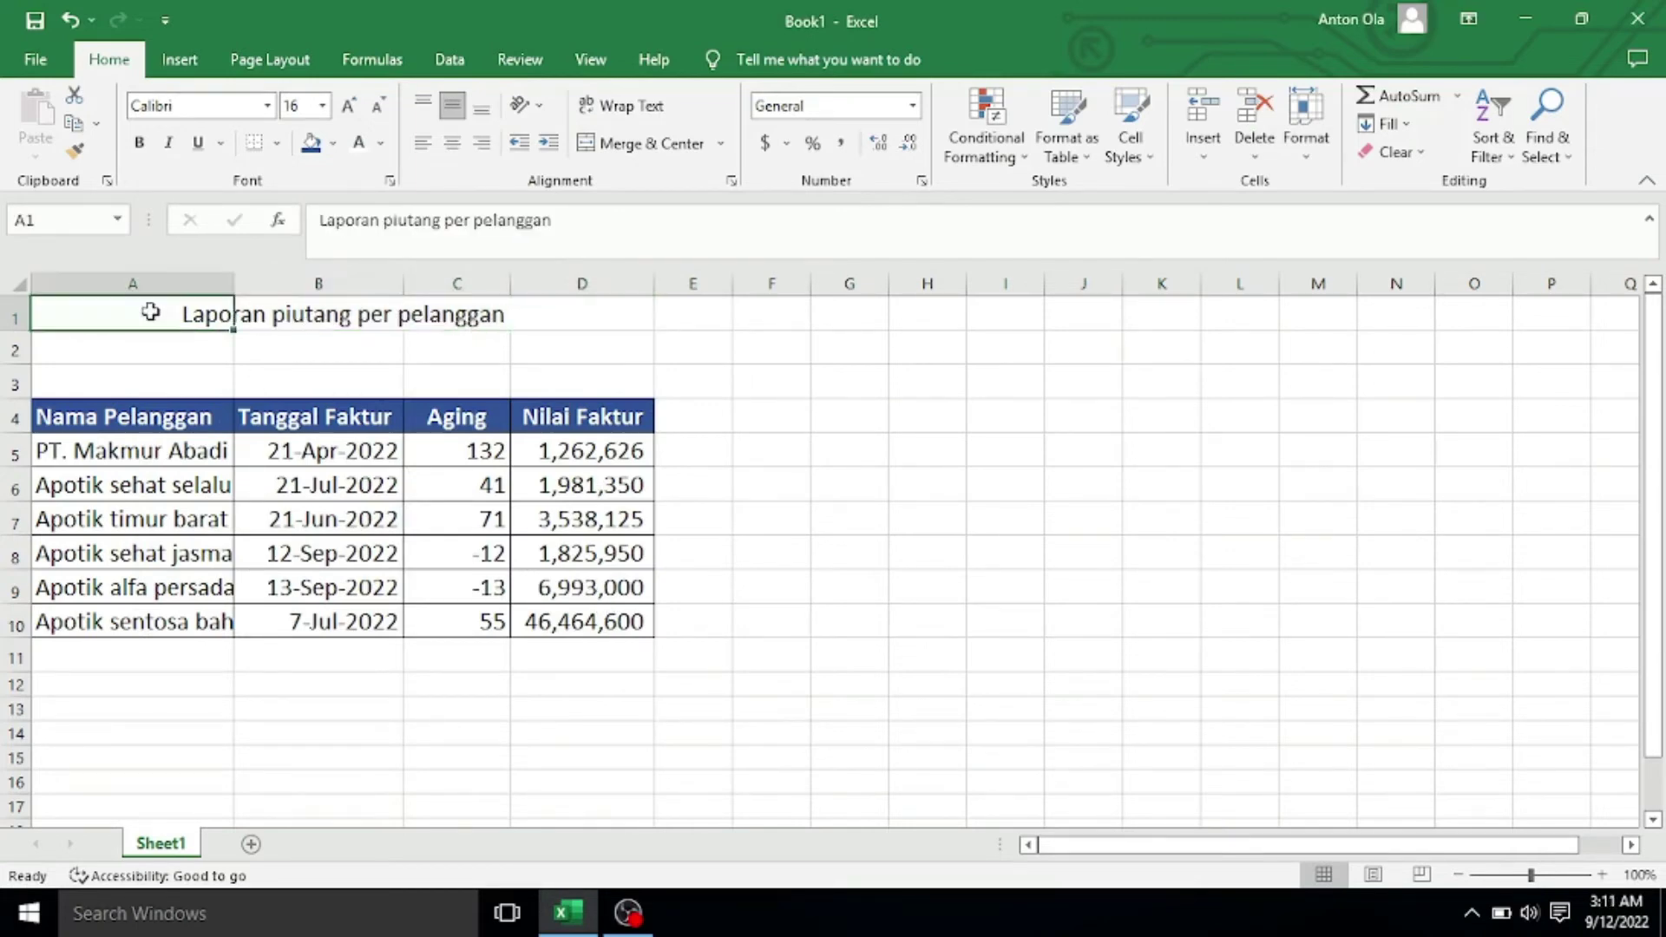
pyautogui.click(690, 347)
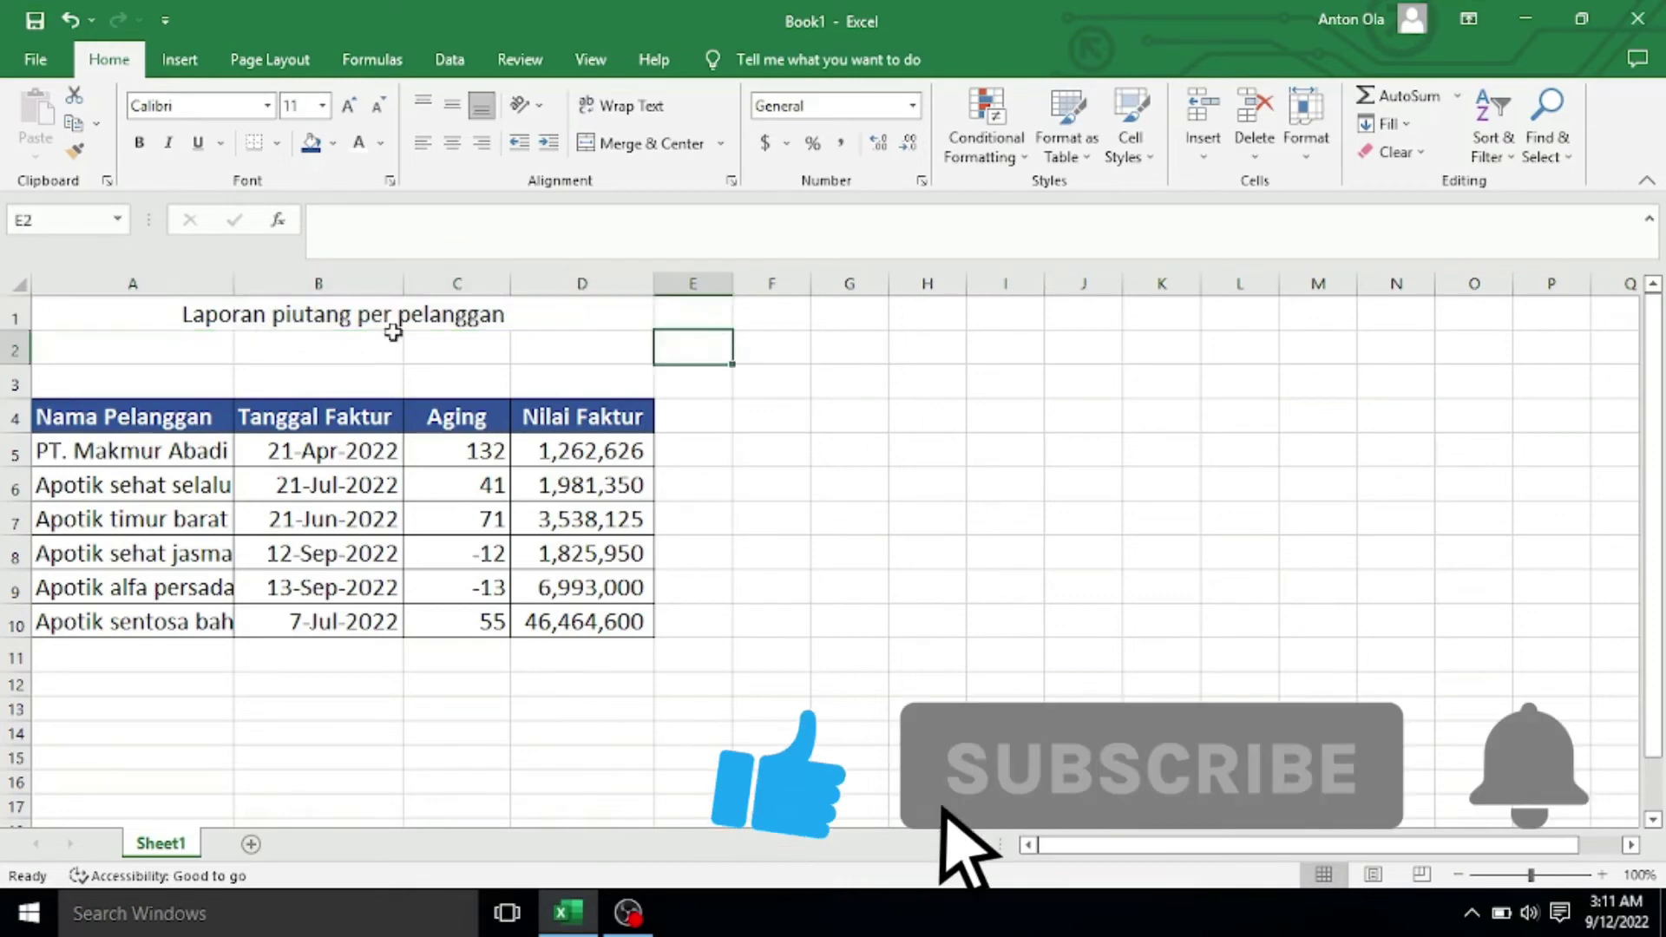
pyautogui.click(110, 316)
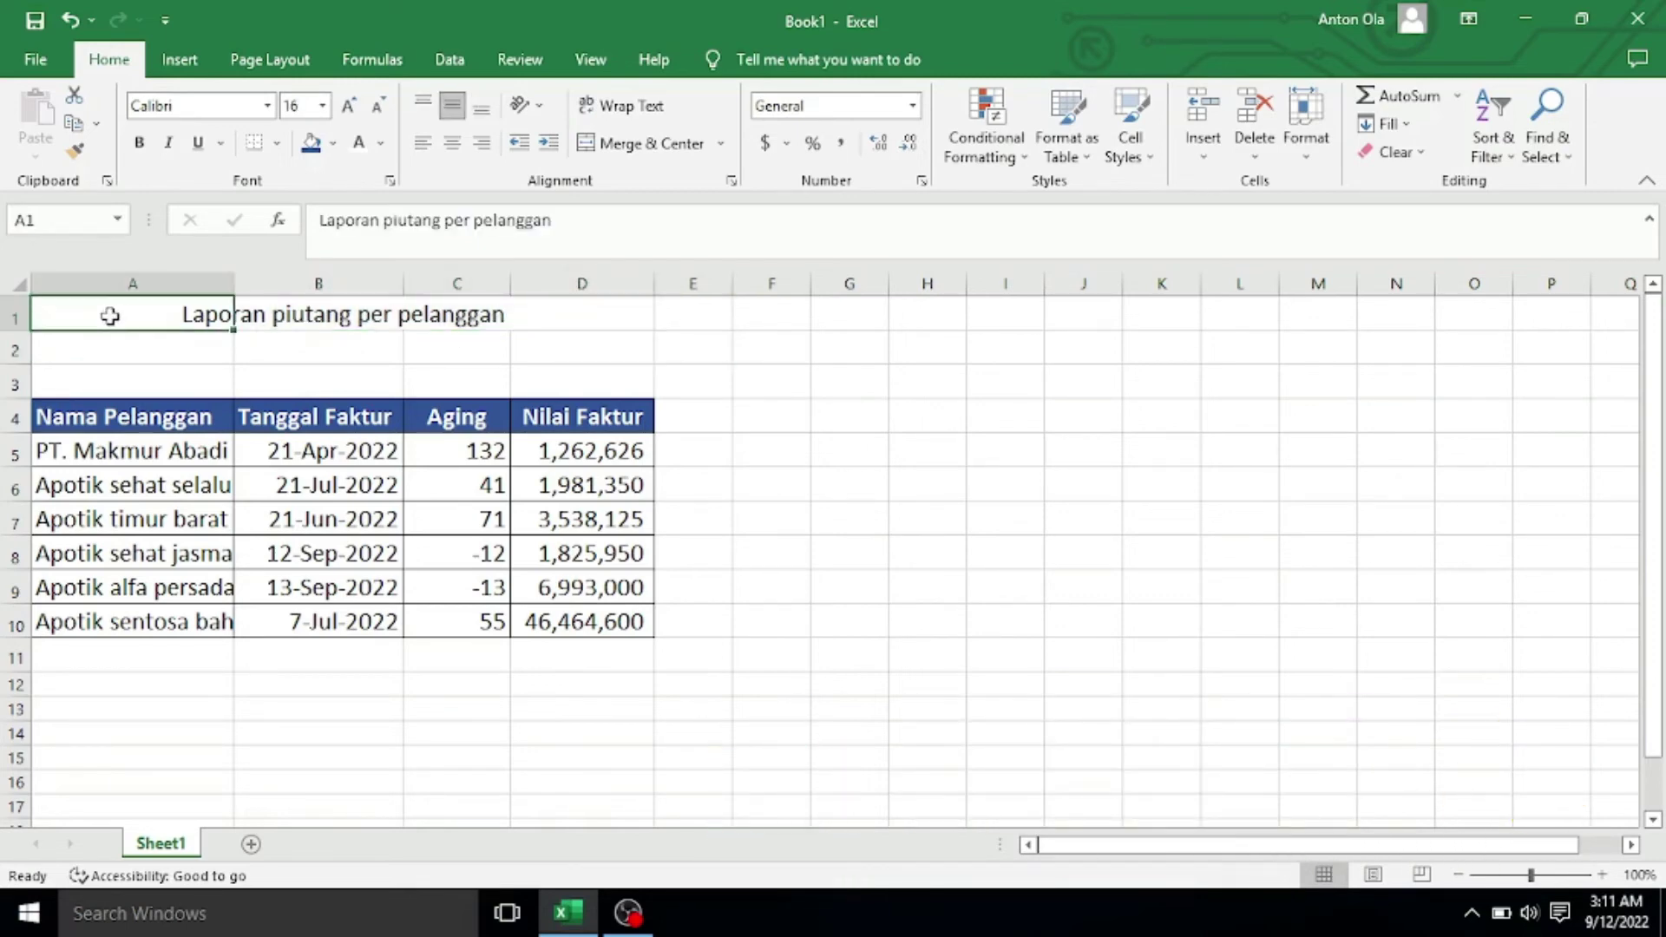
pyautogui.press('Right')
pyautogui.press('Right')
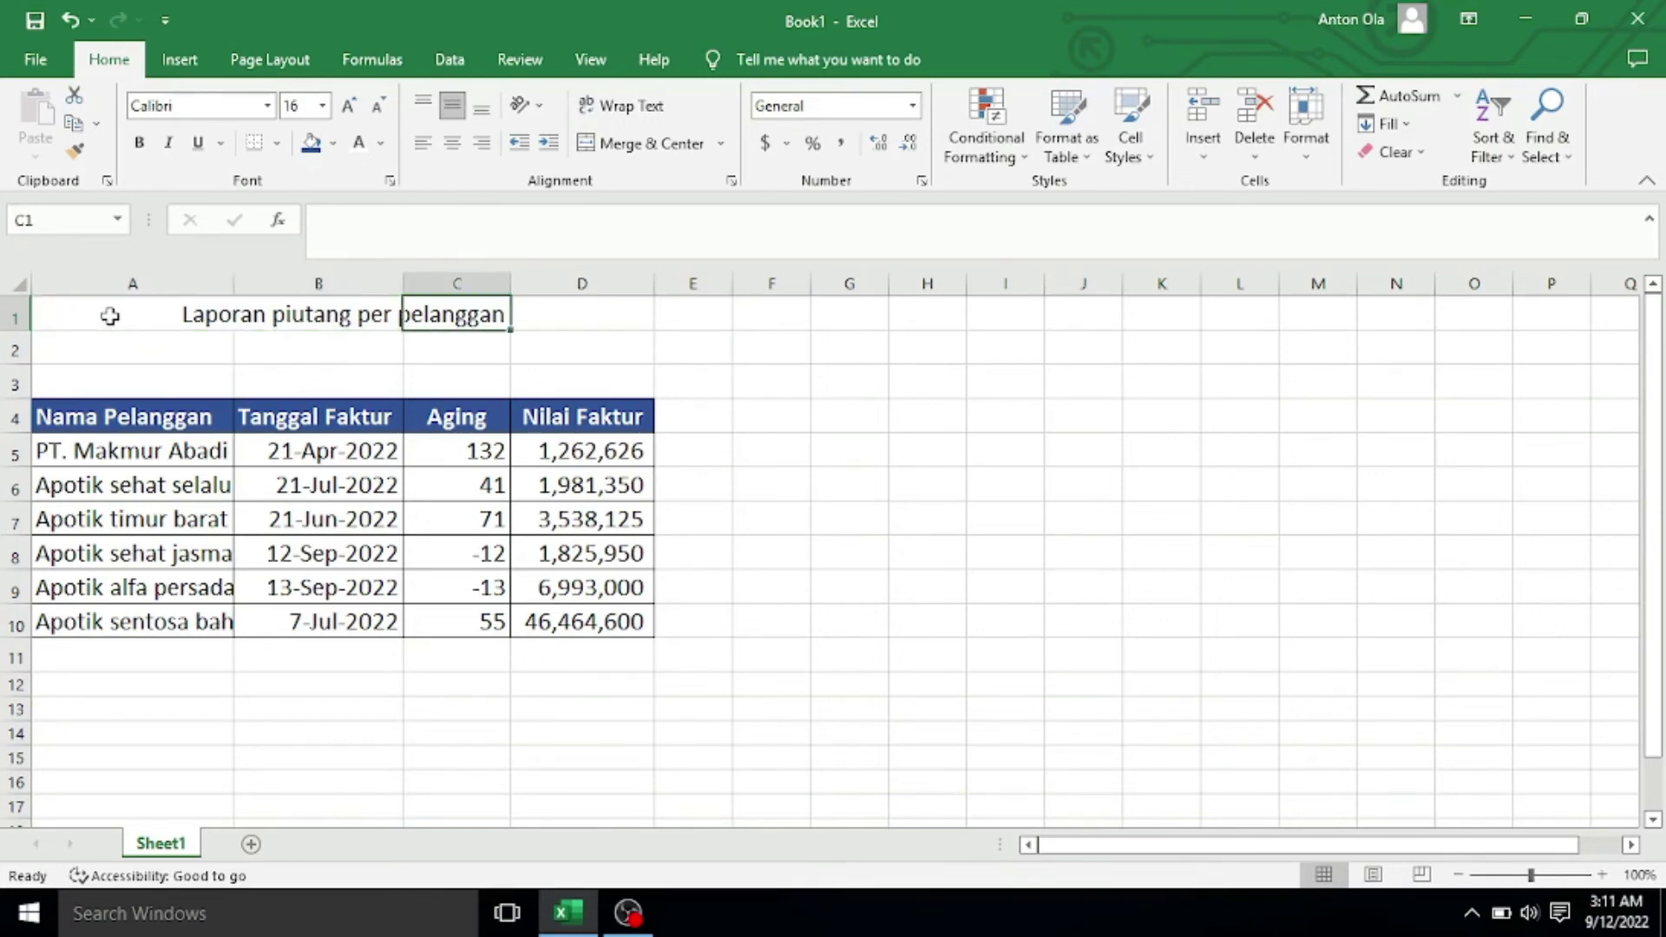
pyautogui.press('Right')
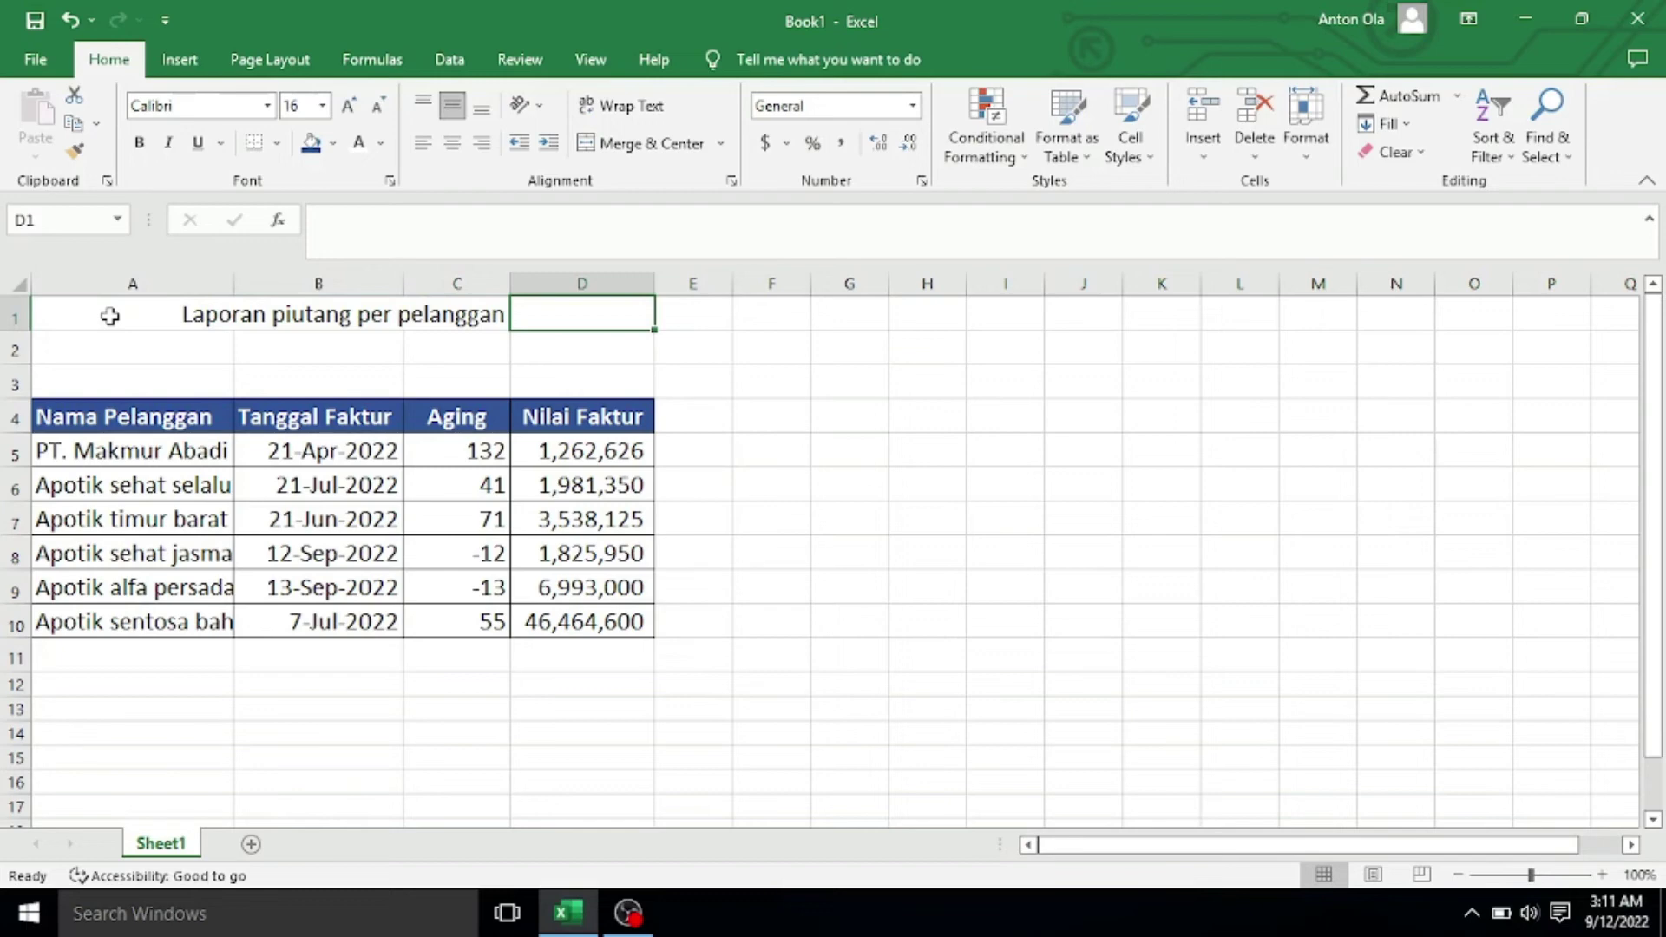
# Step: Enter 'per 30 agustus' in D1 and check the title now centres over A1:C1
pyautogui.write('pe')
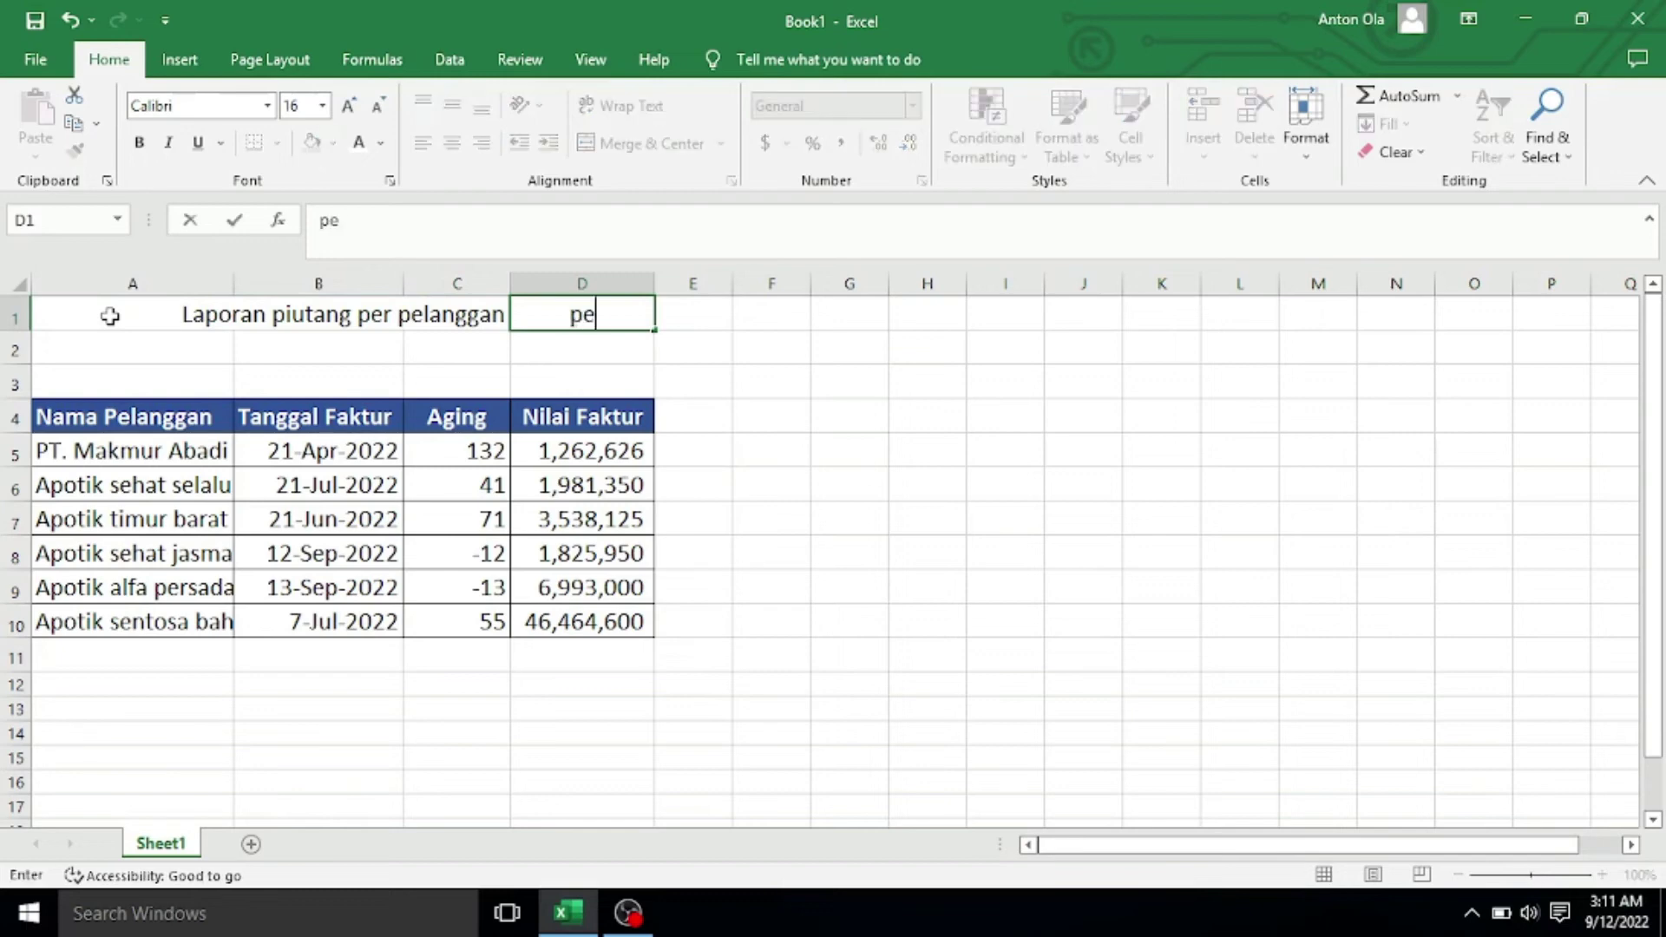
pyautogui.write('r 30 ')
pyautogui.write('agustus')
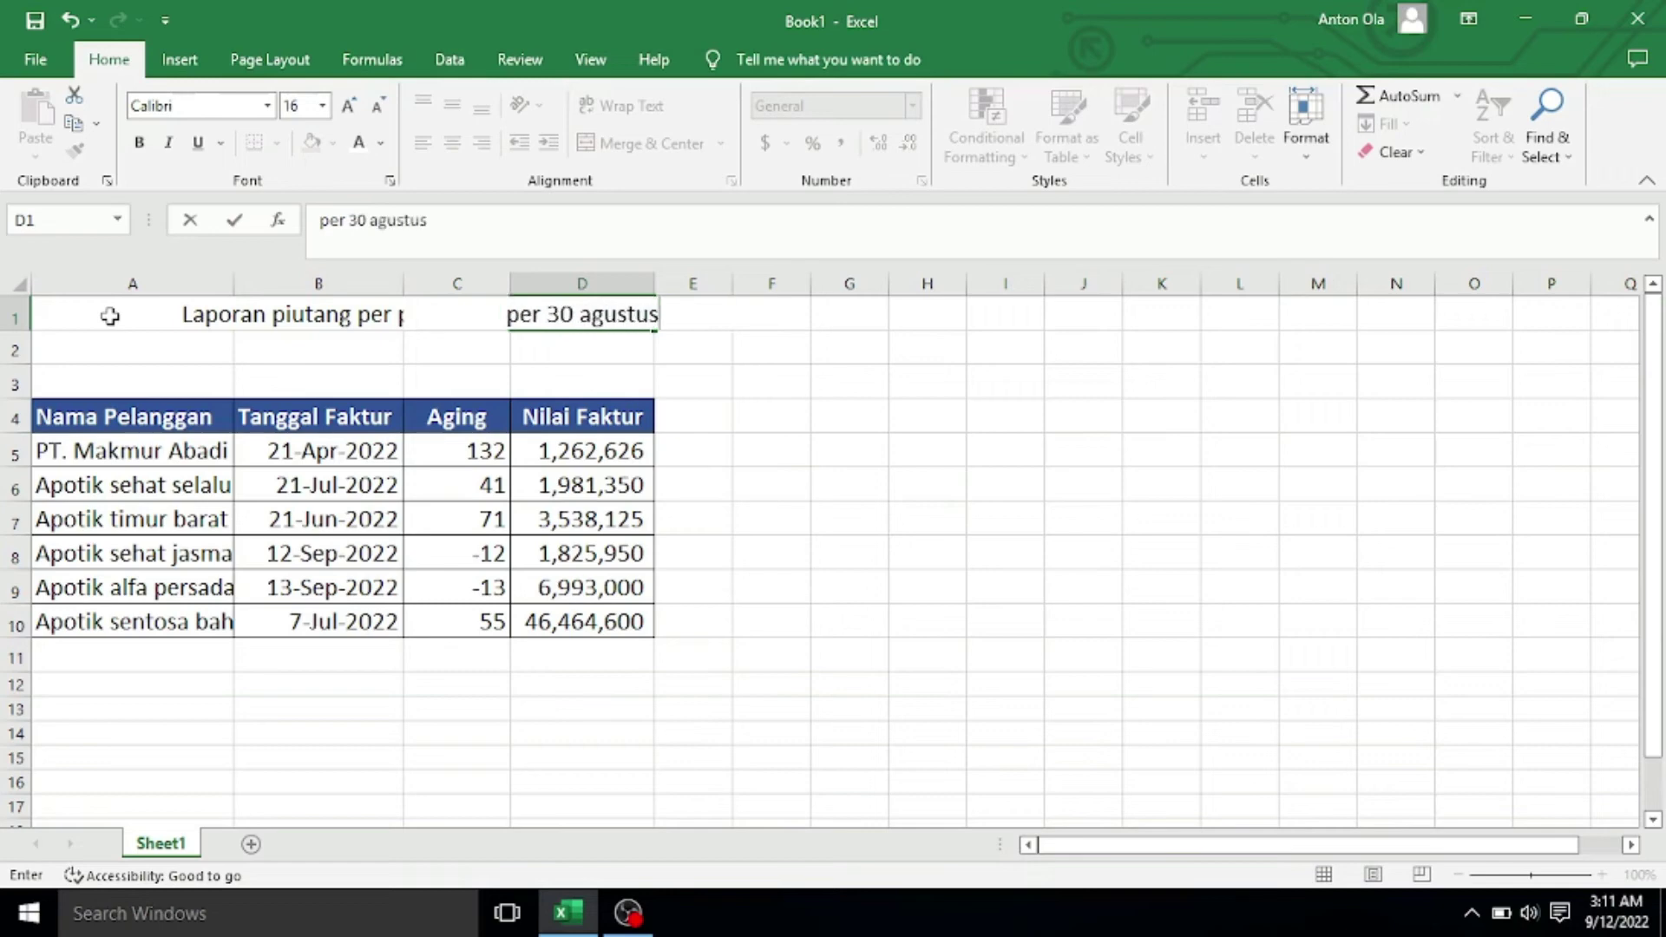
pyautogui.press('Left')
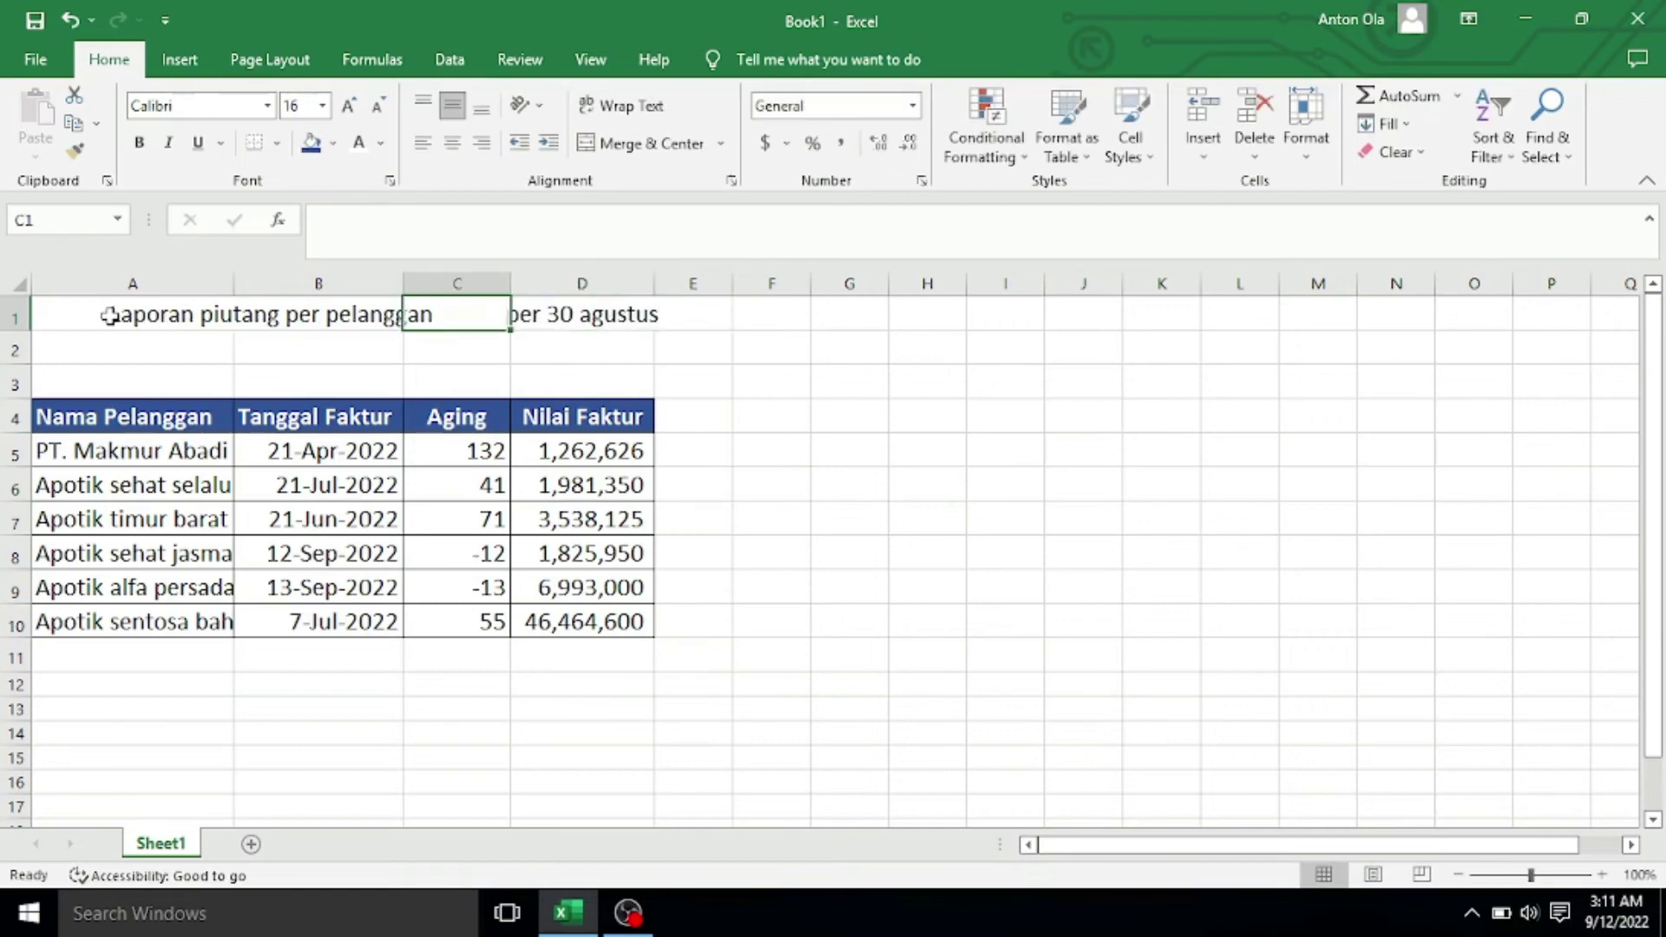
pyautogui.click(135, 316)
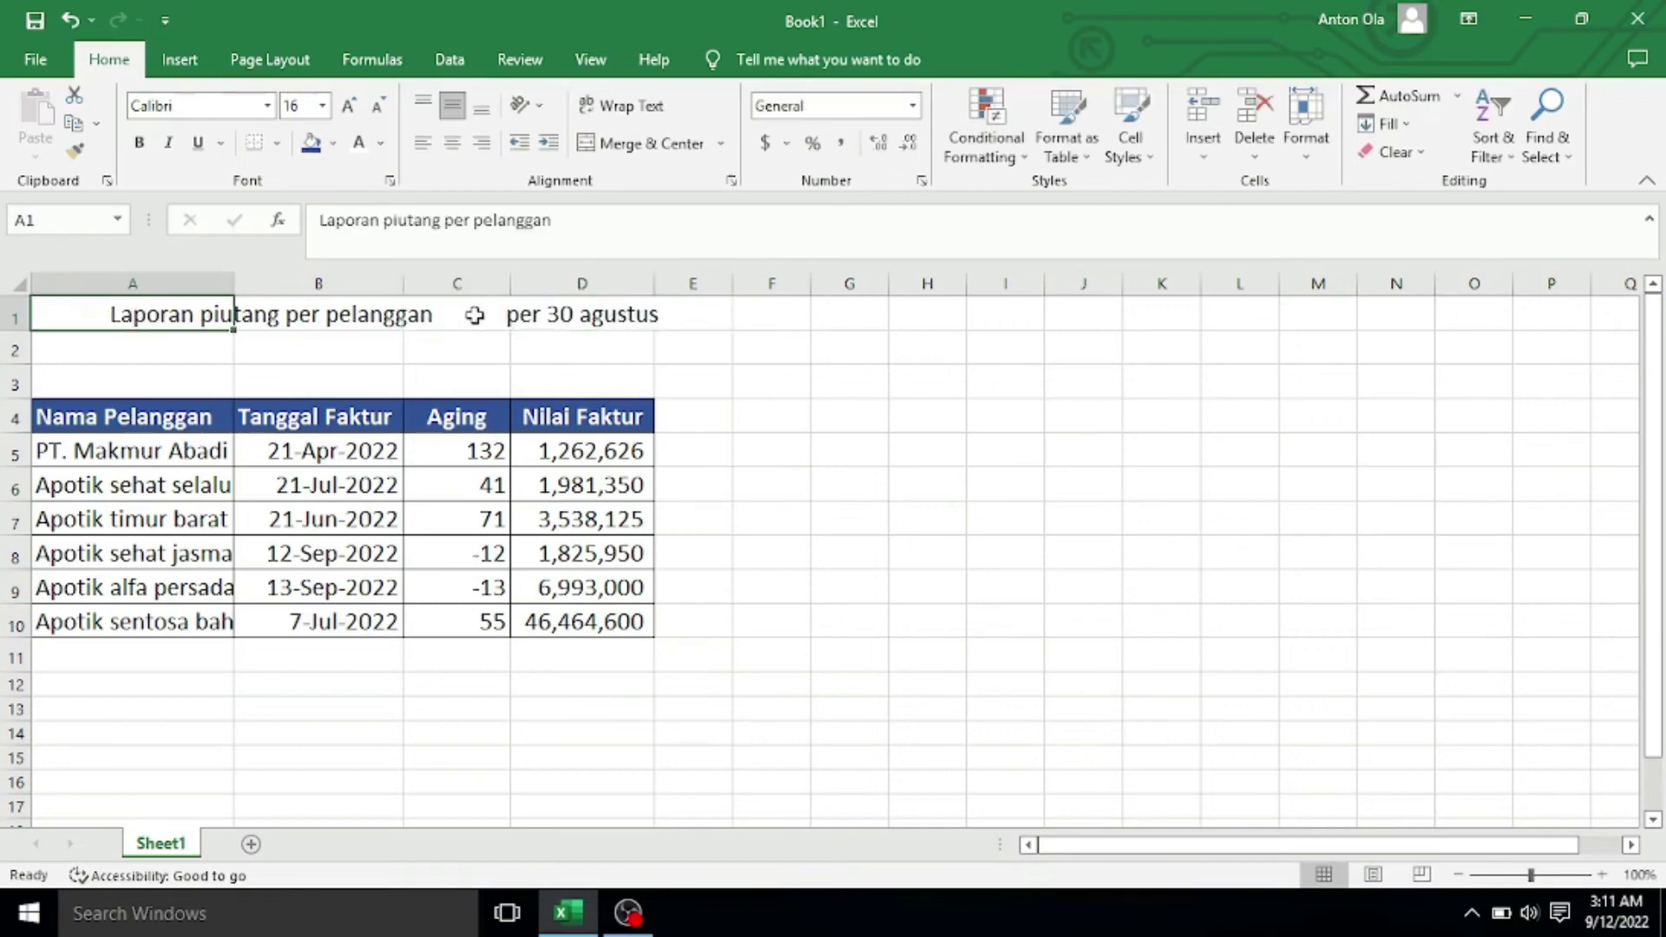
pyautogui.click(250, 340)
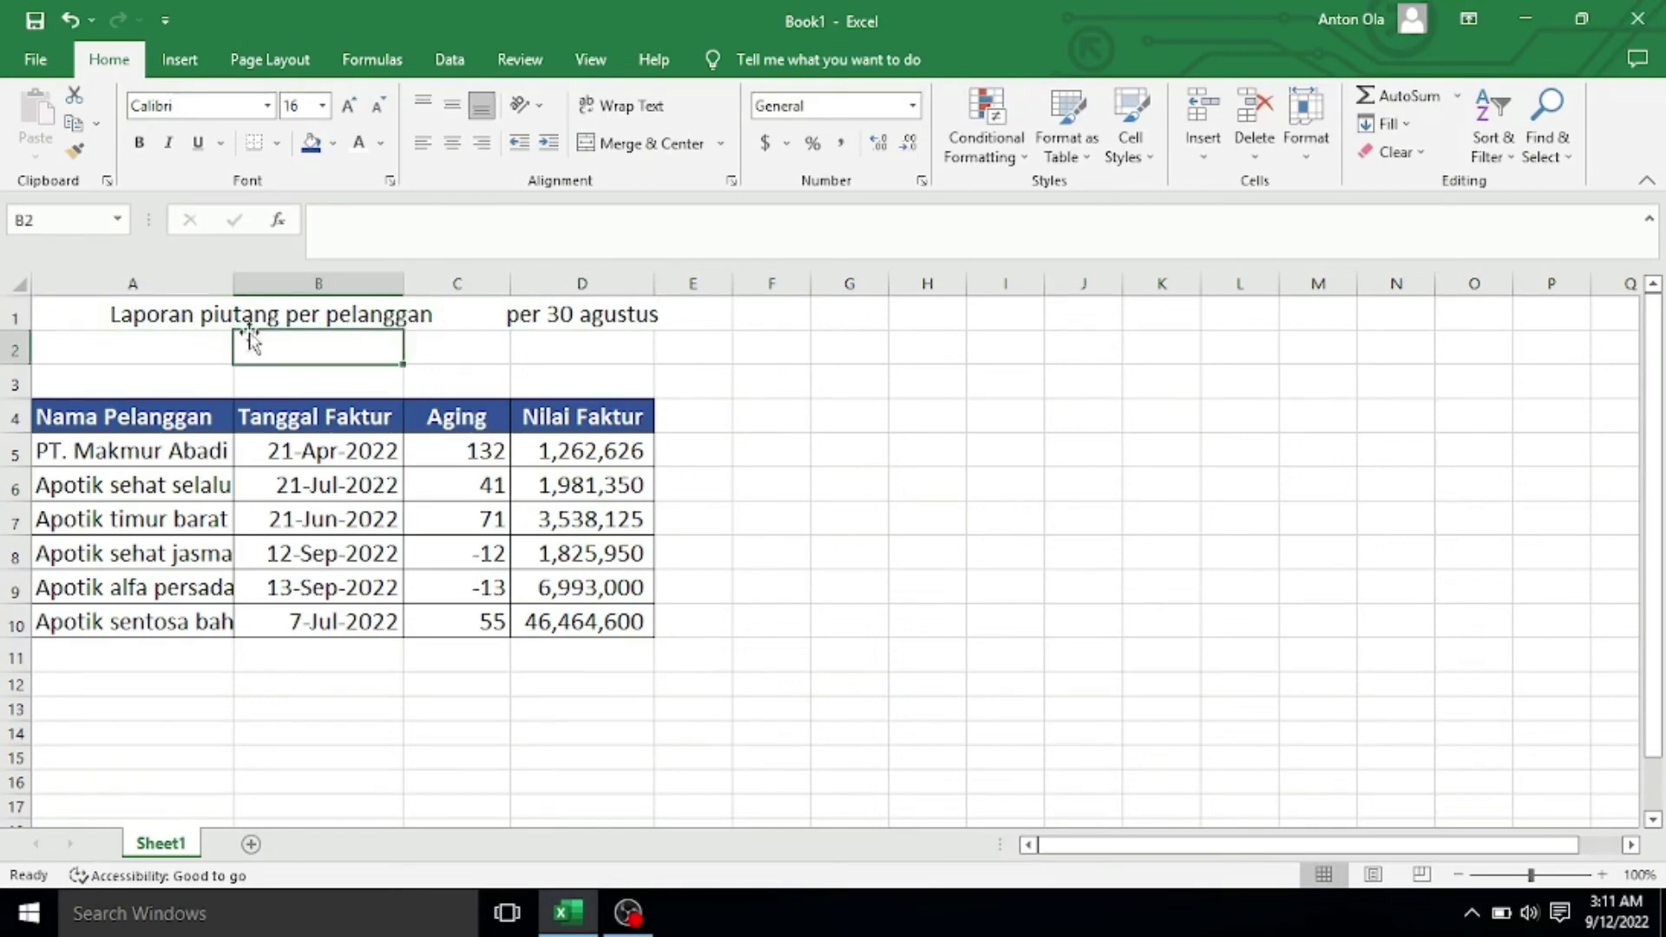
pyautogui.moveTo(119, 316); pyautogui.dragTo(452, 319)
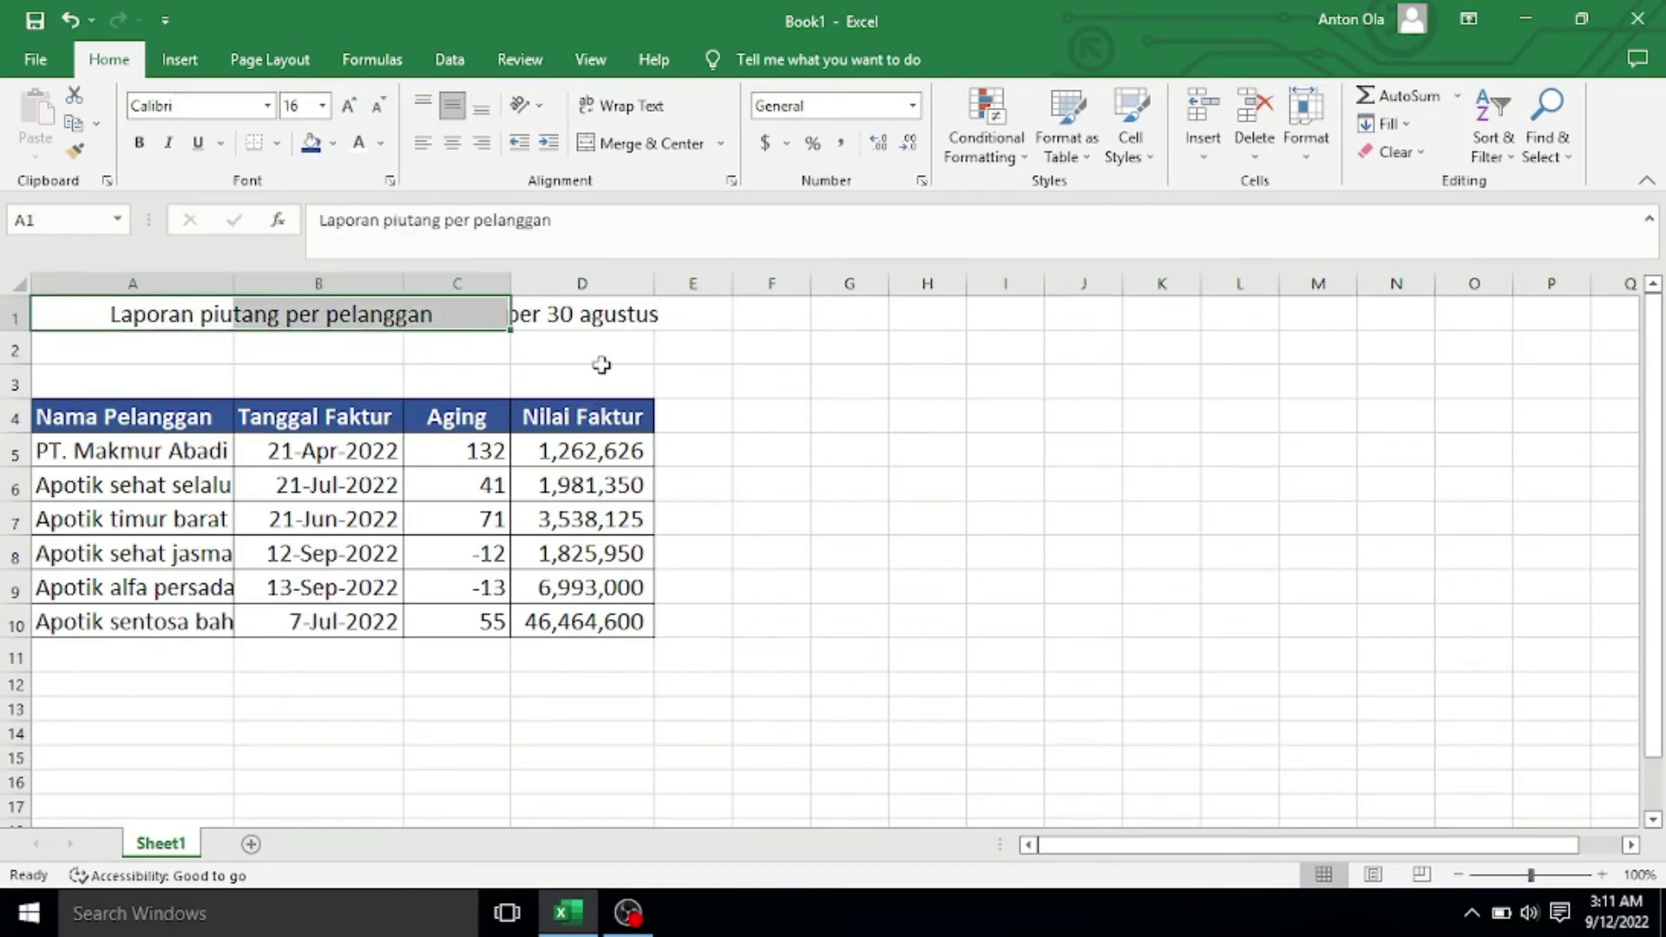
pyautogui.click(601, 365)
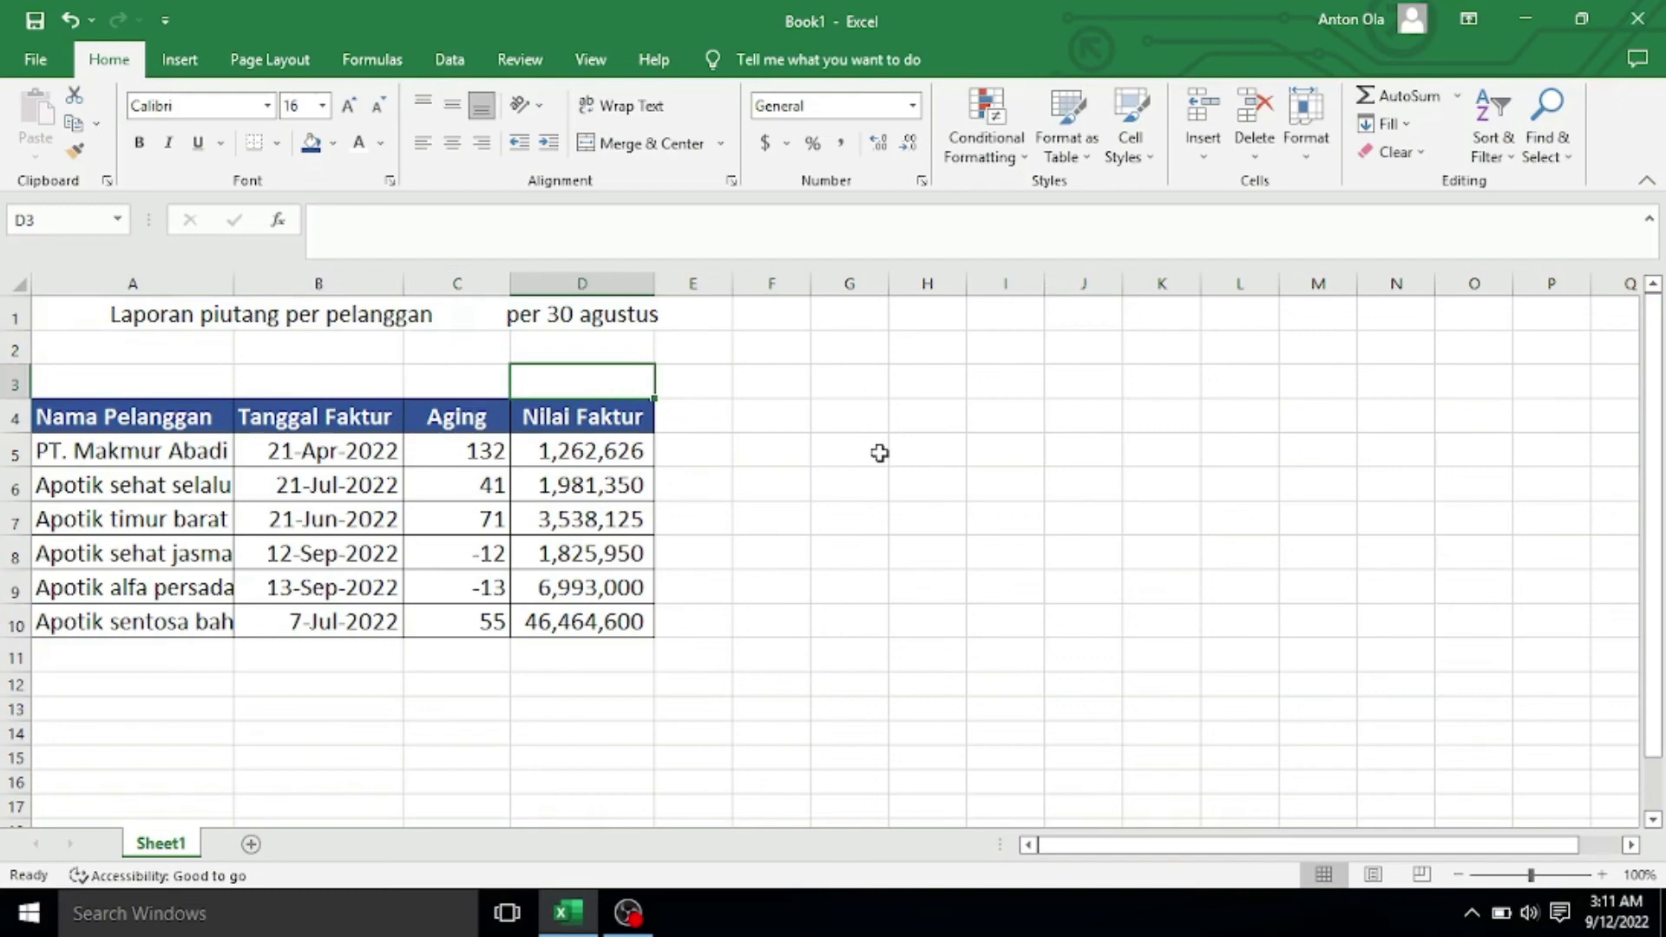